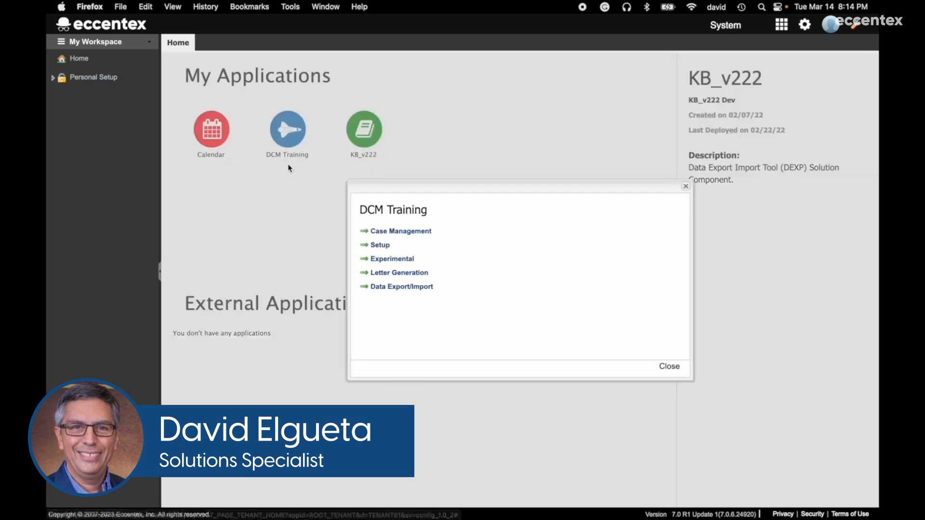
- From the DCM Training Setup, expand External Parties and open External Party Types
{"action": "left_click", "coordinate": [386, 246]}
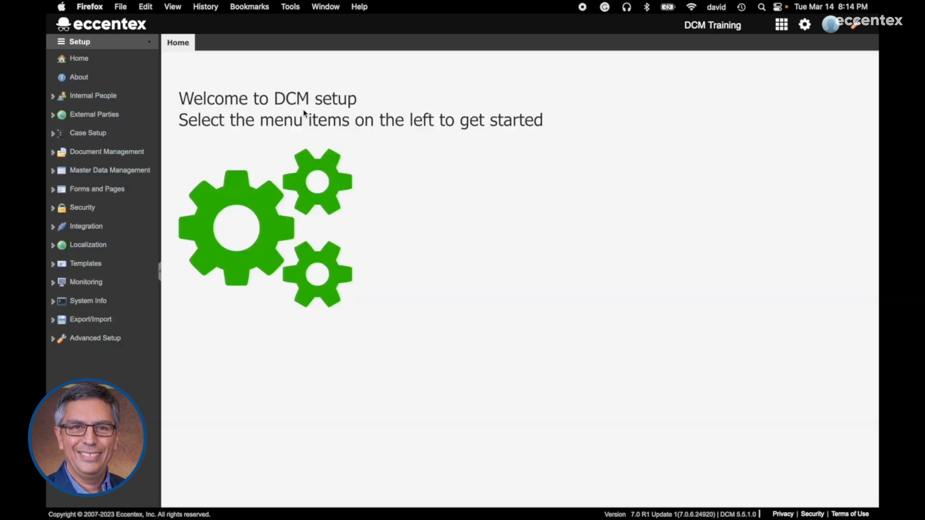
{"action": "left_click", "coordinate": [84, 119]}
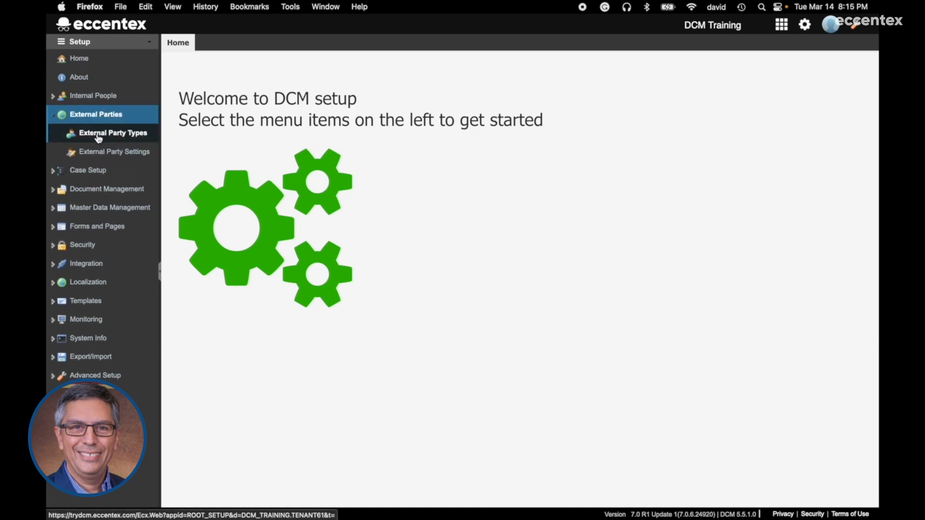
{"action": "left_click", "coordinate": [97, 137]}
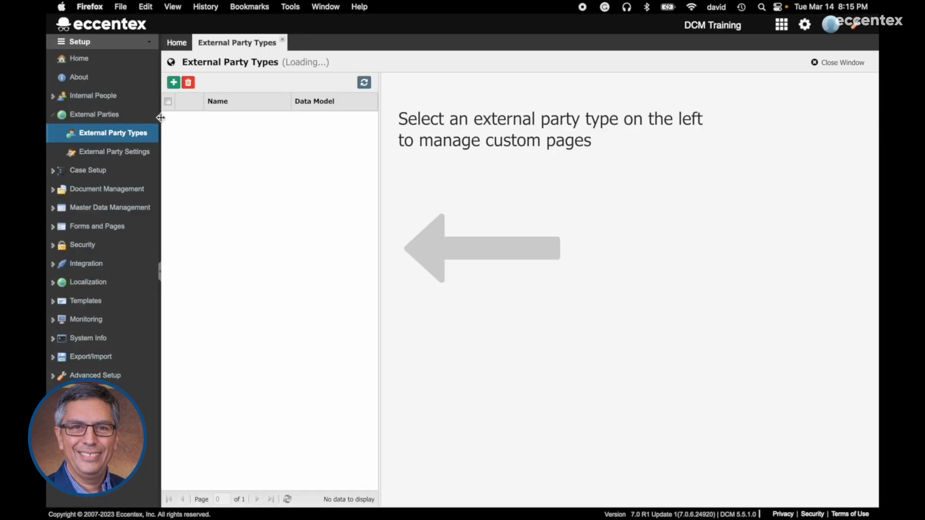
- Widen the navigation panel slightly while the empty External Party Types list loads
{"action": "left_click_drag", "start_coordinate": [161, 118], "coordinate": [169, 122]}
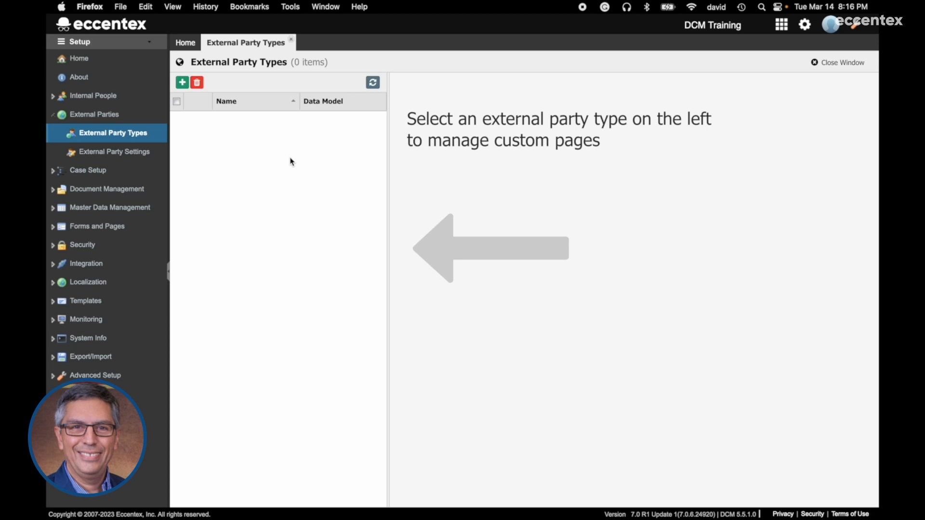
- Add party type 'Complainant', description 'External Party Demo', with a new data model, and save
{"action": "left_click", "coordinate": [183, 83]}
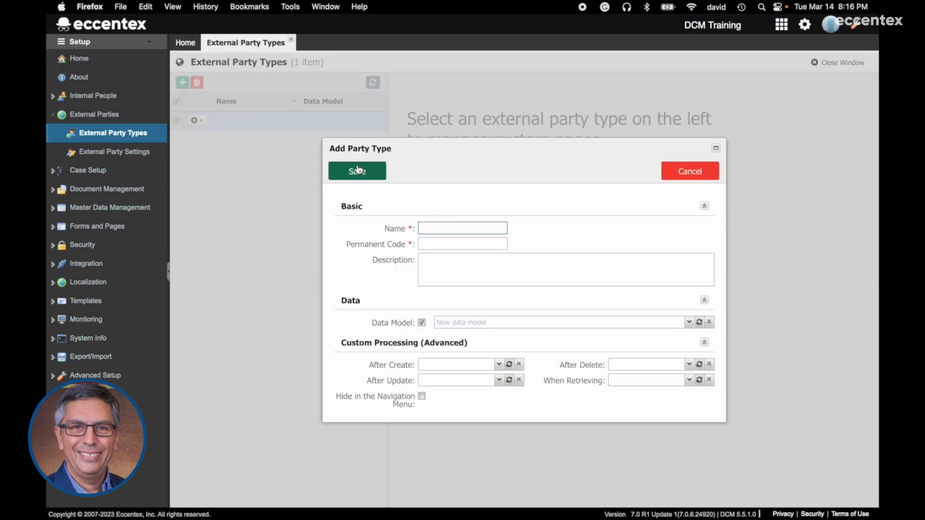
{"action": "type", "text": "C"}
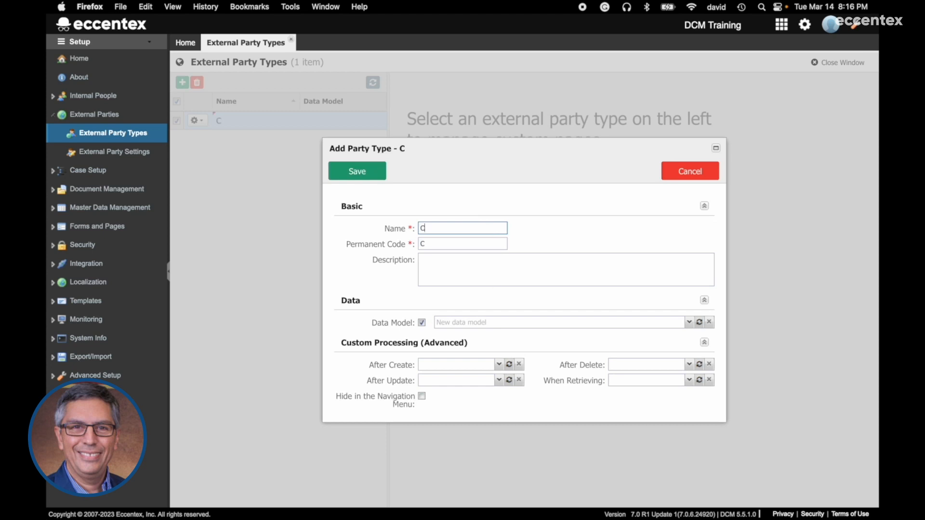
{"action": "type", "text": "omplaint"}
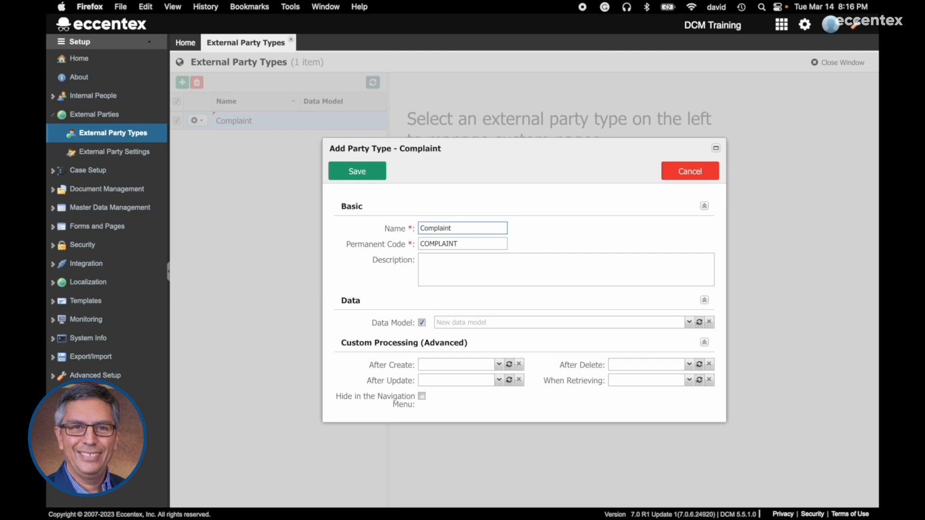
{"action": "key", "text": "BackSpace"}
{"action": "type", "text": "ant"}
{"action": "left_click", "coordinate": [506, 265]}
{"action": "type", "text": "External Prt"}
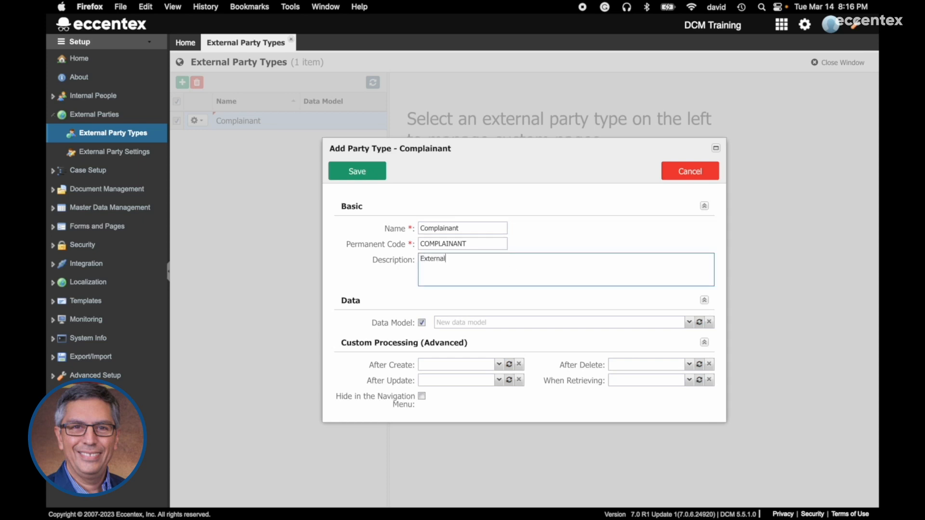
{"action": "key", "text": "BackSpace"}
{"action": "key", "text": "BackSpace"}
{"action": "type", "text": "arty Demo"}
{"action": "left_click", "coordinate": [690, 328]}
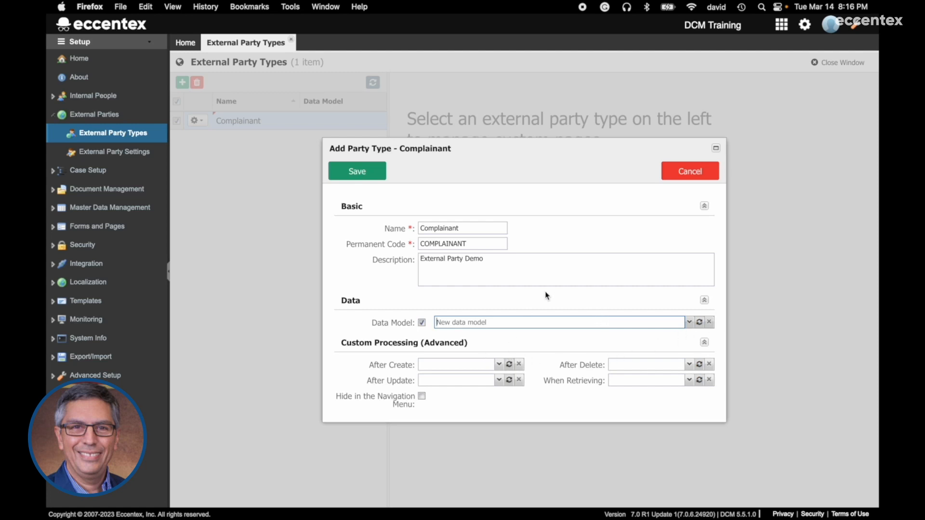
{"action": "left_click", "coordinate": [367, 172]}
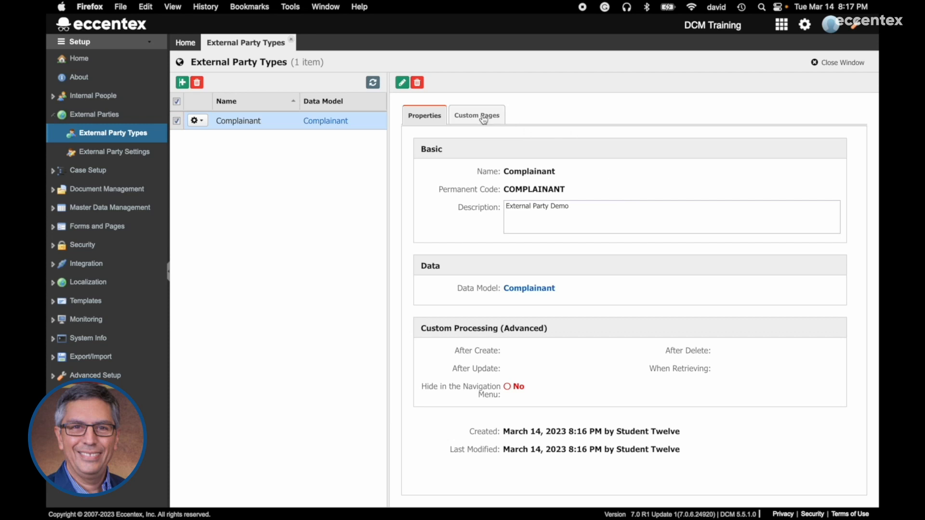
- In the Complainant data model, add text attributes Name and Phone Number
{"action": "left_click", "coordinate": [534, 289]}
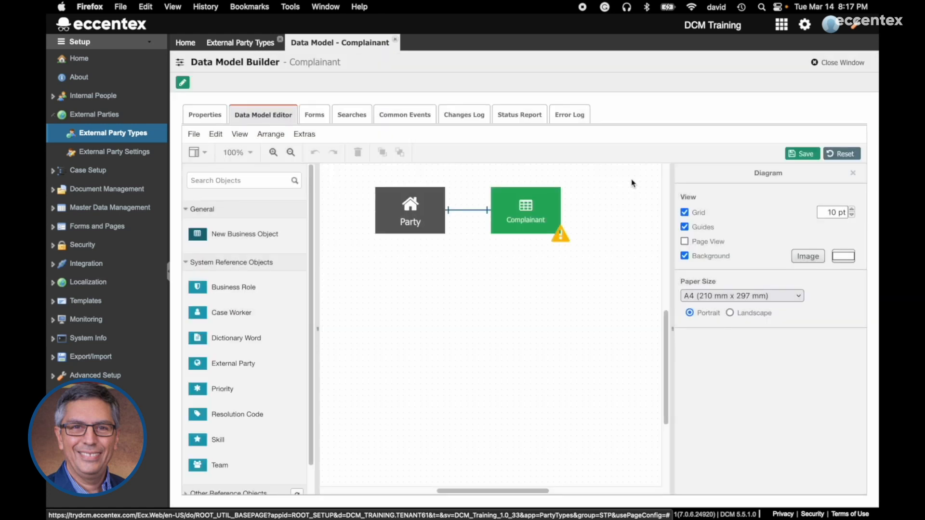
{"action": "left_click", "coordinate": [546, 217]}
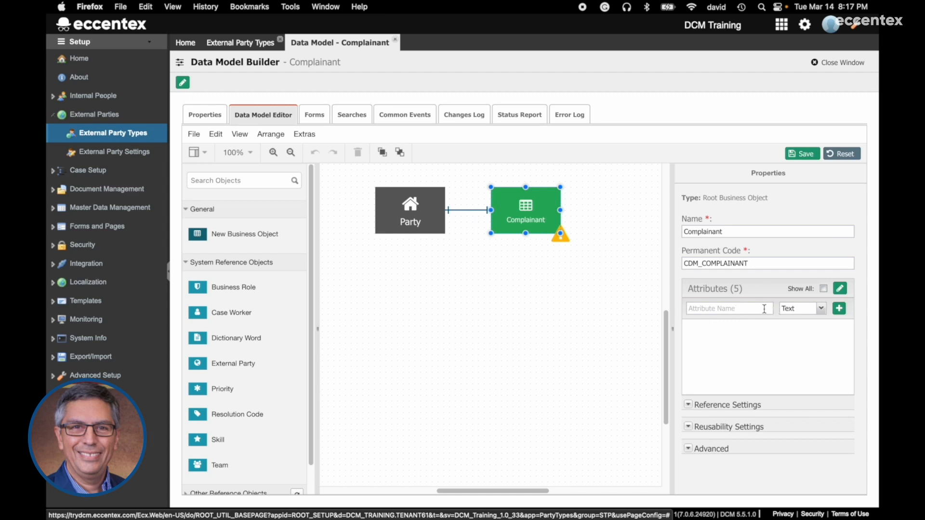
{"action": "left_click", "coordinate": [760, 308]}
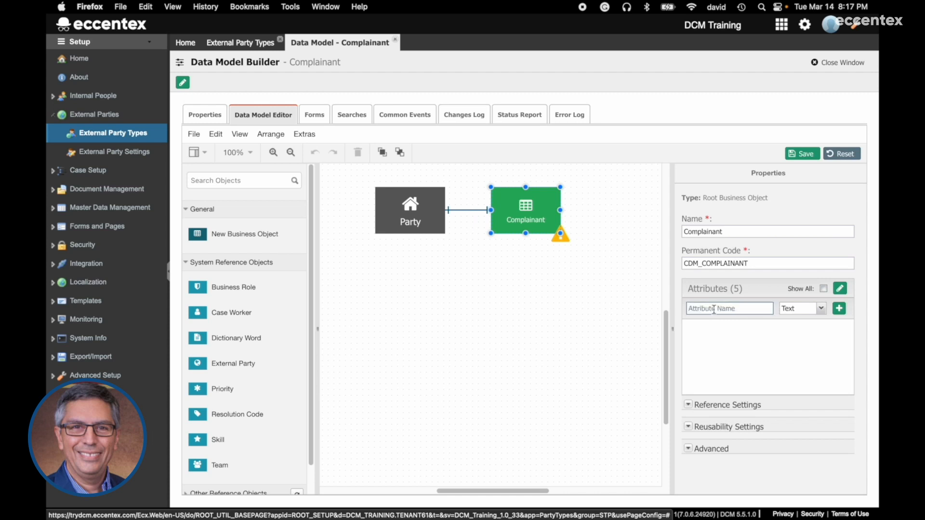
{"action": "type", "text": "Name"}
{"action": "left_click", "coordinate": [839, 309]}
{"action": "left_click", "coordinate": [761, 309]}
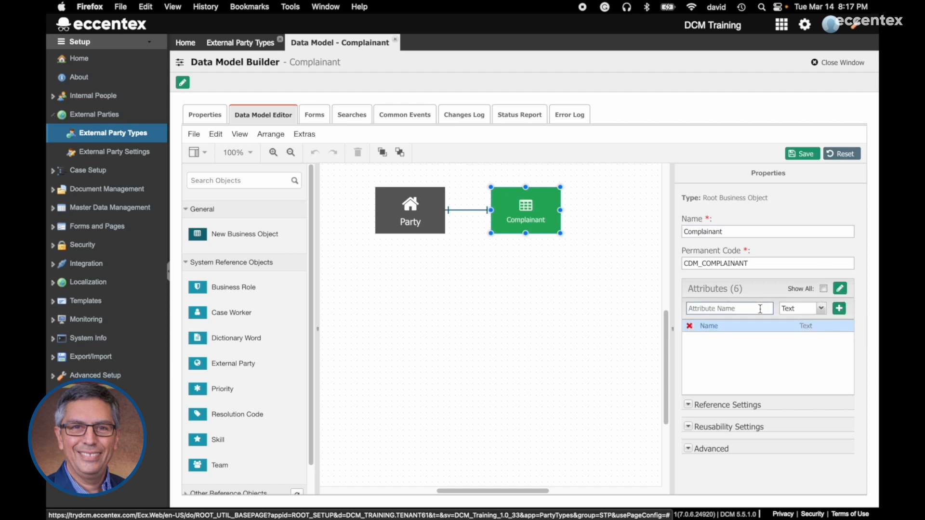
{"action": "type", "text": "Phone Nm=umber"}
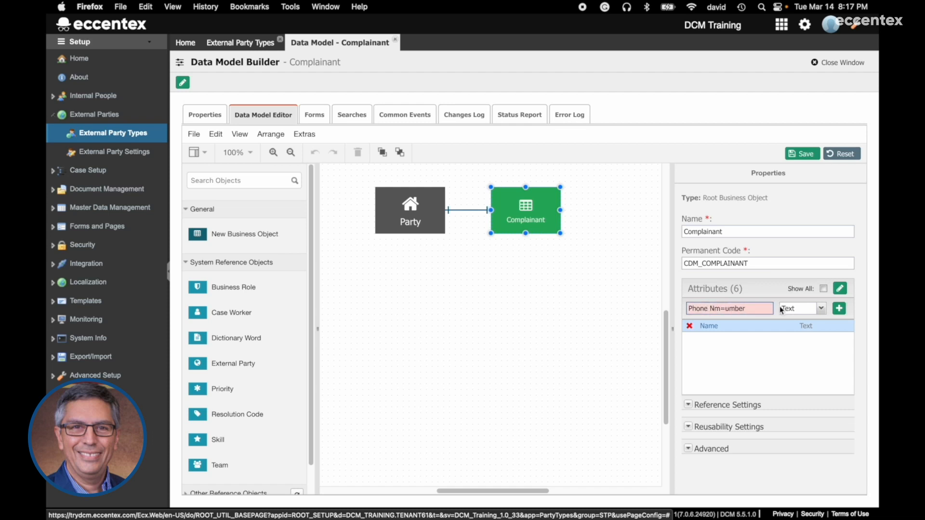
{"action": "left_click", "coordinate": [725, 309]}
{"action": "key", "text": "BackSpace"}
{"action": "key", "text": "BackSpace"}
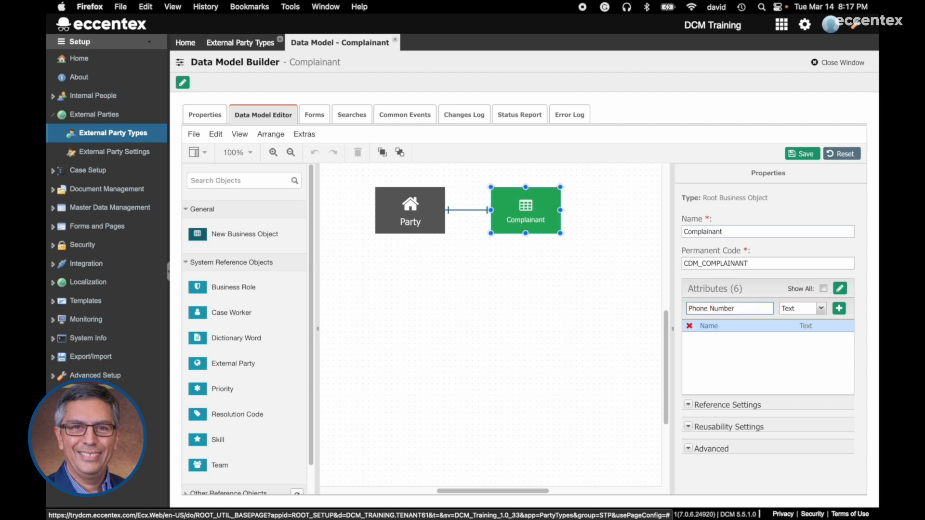
{"action": "left_click", "coordinate": [840, 309]}
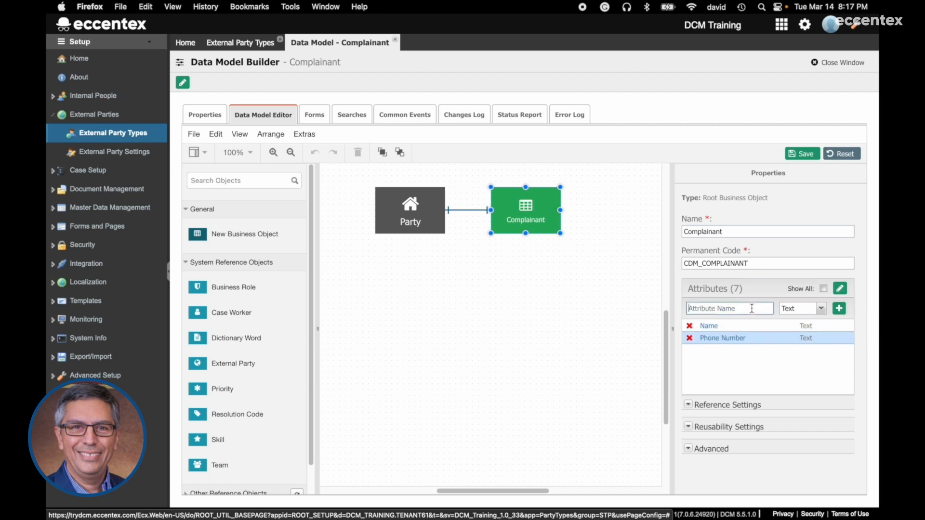
- Add text attributes Street Address and City Address, then save the data model
{"action": "type", "text": "S"}
{"action": "type", "text": "treet"}
{"action": "type", "text": " Address"}
{"action": "left_click", "coordinate": [839, 308]}
{"action": "left_click", "coordinate": [760, 309]}
{"action": "type", "text": "City Address"}
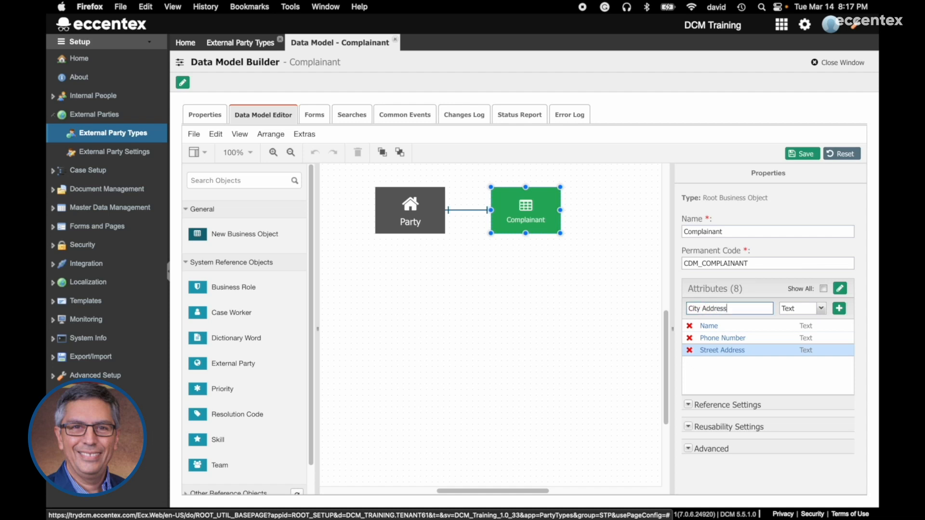
{"action": "left_click", "coordinate": [842, 310]}
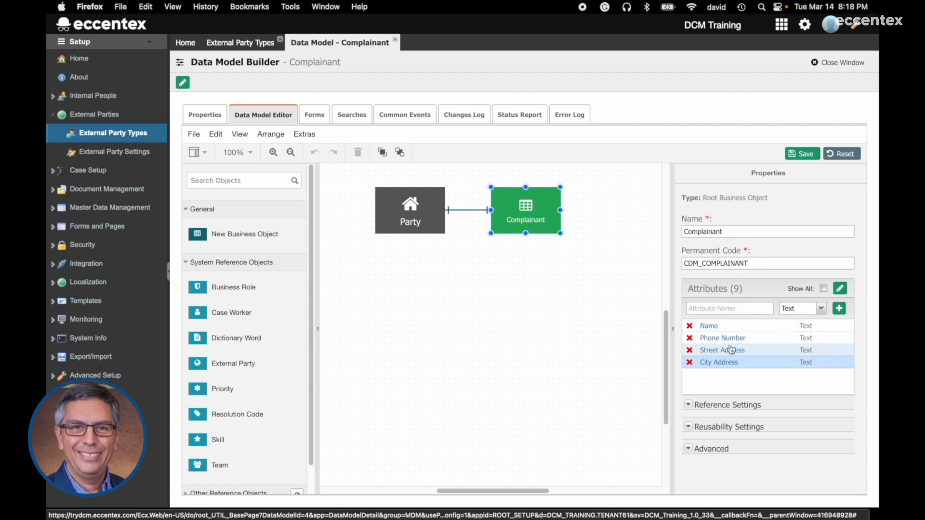
{"action": "left_click", "coordinate": [804, 154]}
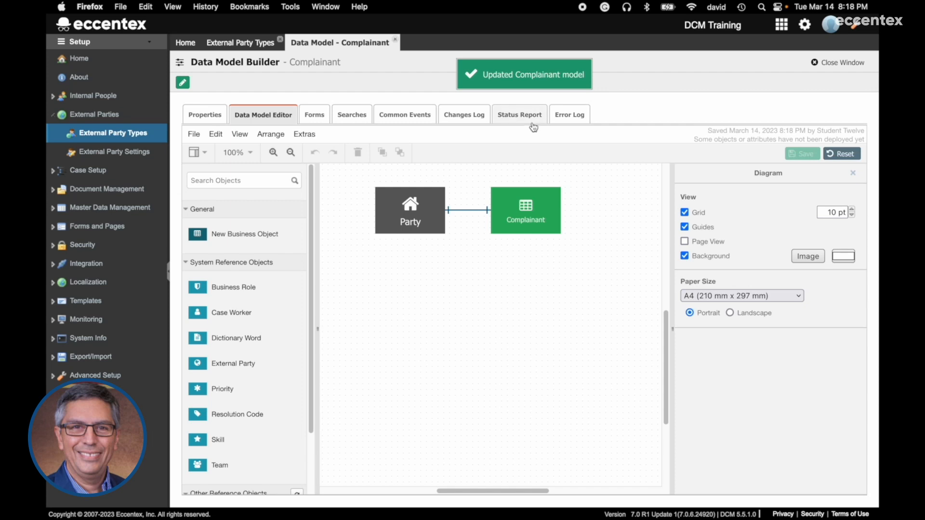
{"action": "left_click", "coordinate": [529, 198]}
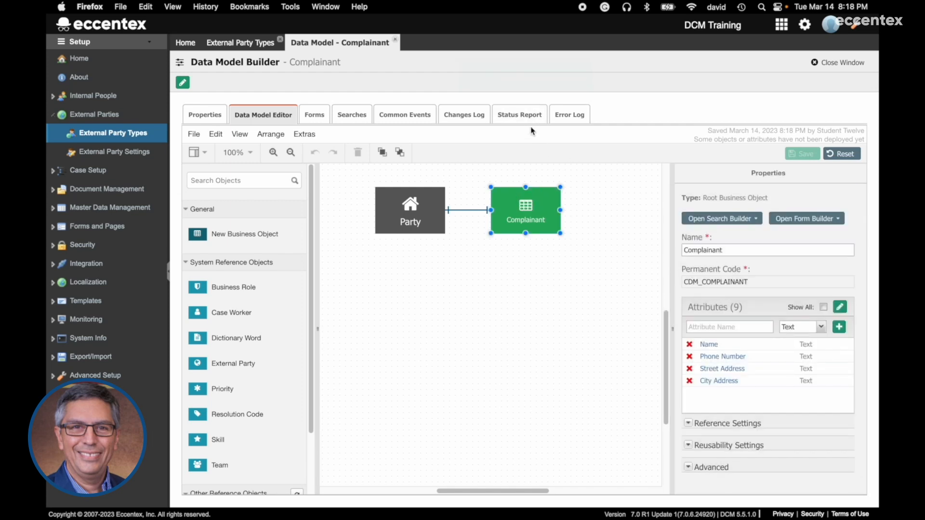
- Run the Complainant model's status report, which shows it undeployed, then close the data model
{"action": "left_click", "coordinate": [528, 118]}
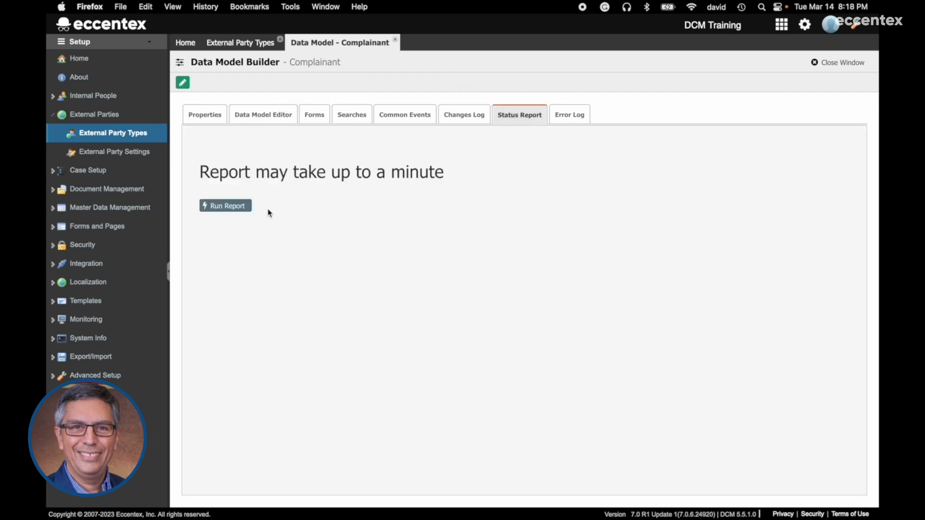
{"action": "left_click", "coordinate": [236, 208]}
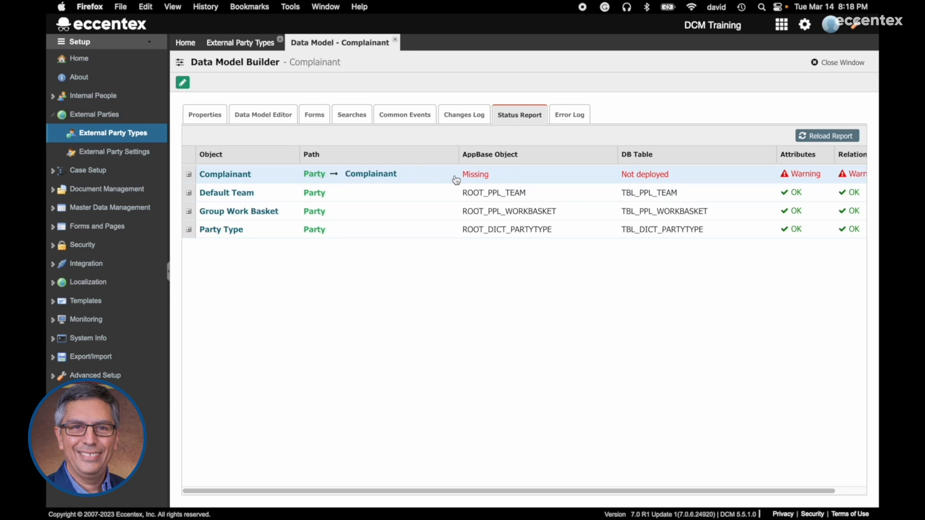
{"action": "left_click", "coordinate": [189, 176]}
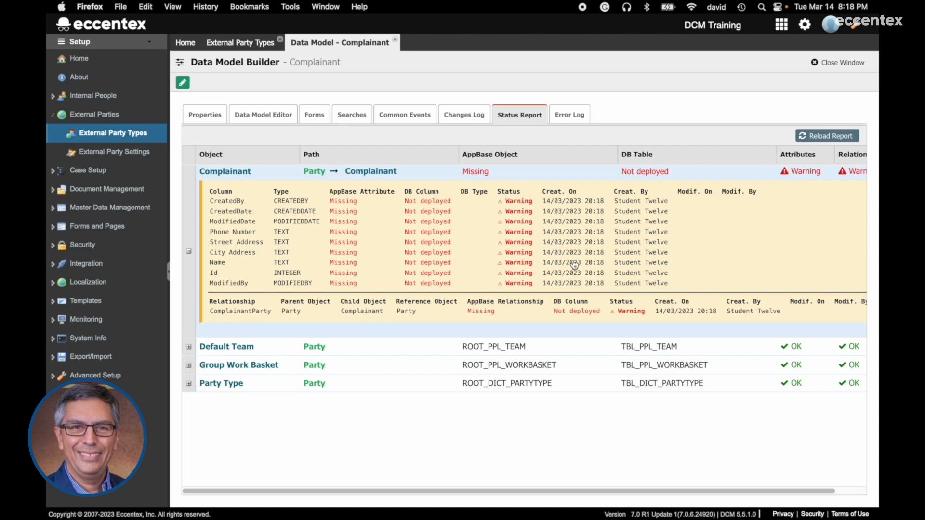
{"action": "left_click", "coordinate": [844, 63]}
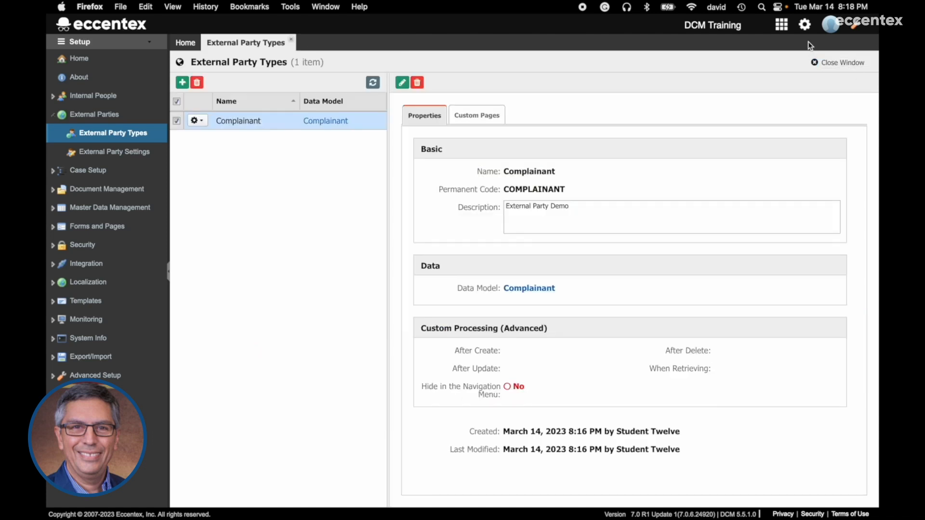
- Deploy DCM Training from Application Studio, previewing the build and applying changes as DCM_Training_1.0_17
{"action": "left_click", "coordinate": [845, 65]}
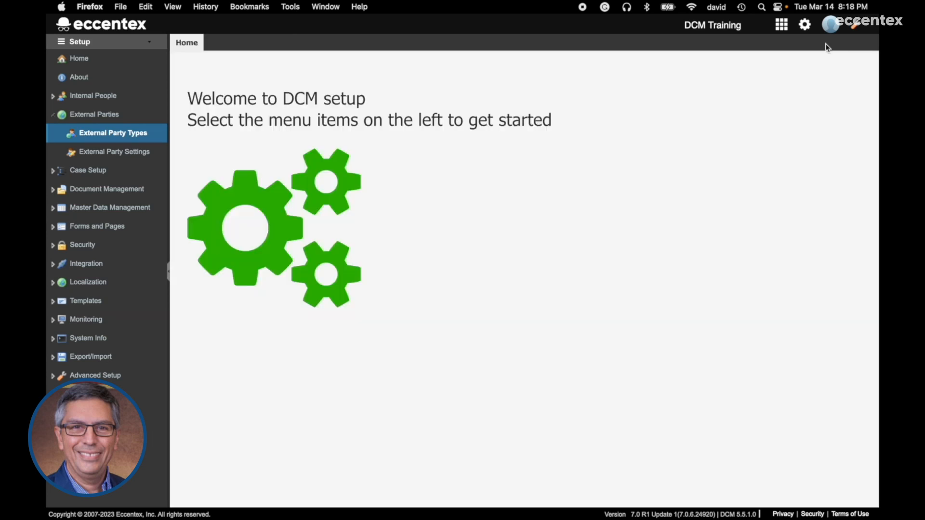
{"action": "left_click", "coordinate": [806, 27]}
{"action": "mouse_move", "coordinate": [822, 126]}
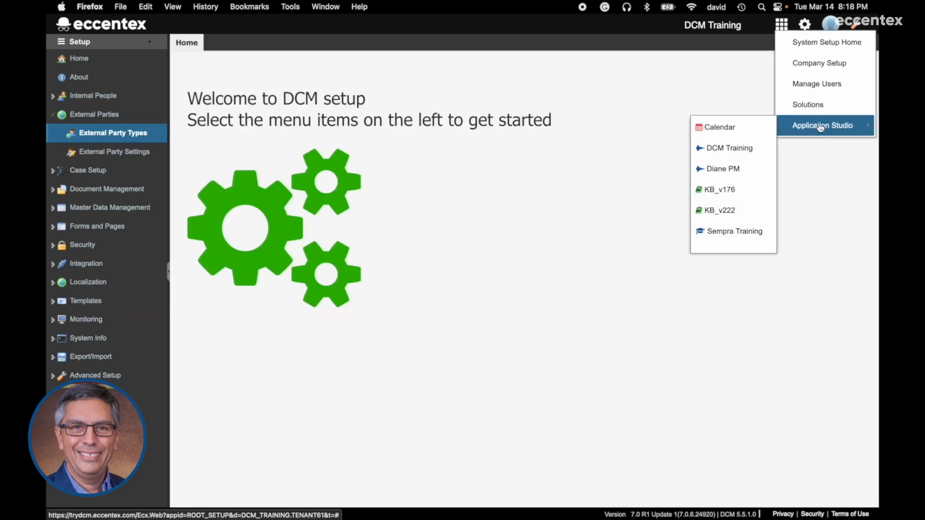
{"action": "left_click", "coordinate": [720, 148]}
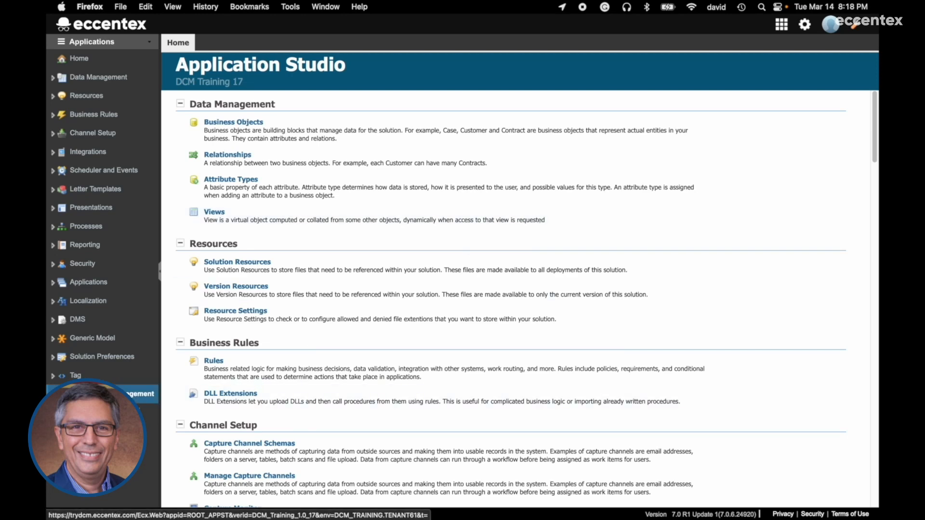
{"action": "left_click", "coordinate": [87, 413]}
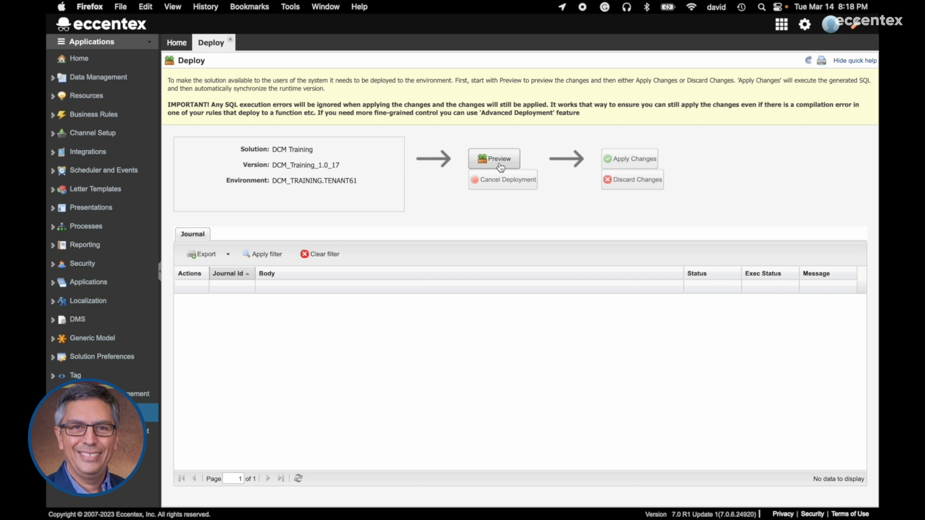
{"action": "left_click", "coordinate": [501, 167]}
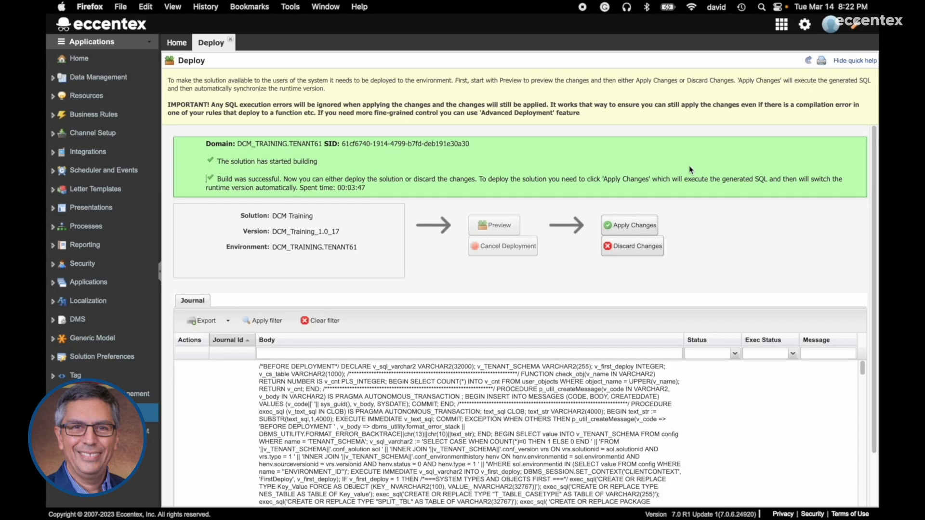
{"action": "left_click_drag", "start_coordinate": [218, 180], "coordinate": [284, 180]}
{"action": "left_click", "coordinate": [409, 192]}
{"action": "left_click", "coordinate": [638, 225]}
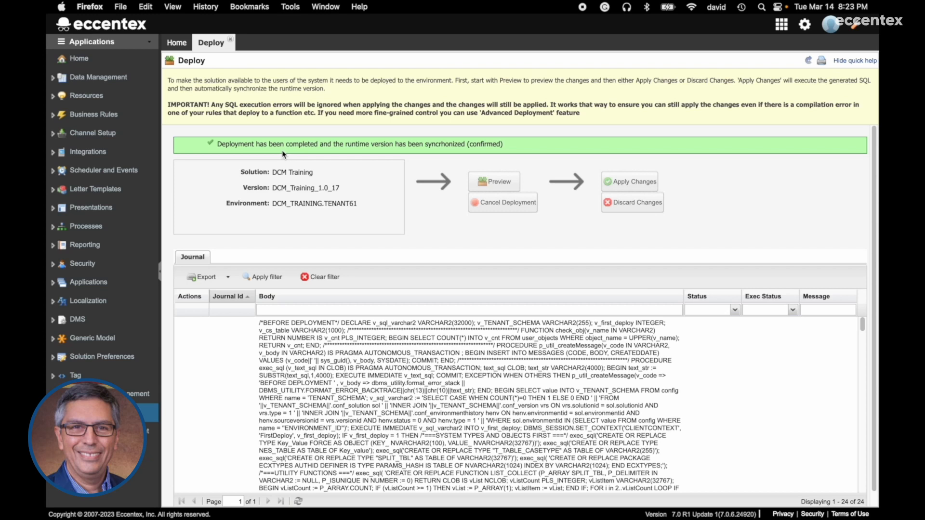
{"action": "left_click_drag", "start_coordinate": [256, 146], "coordinate": [406, 145]}
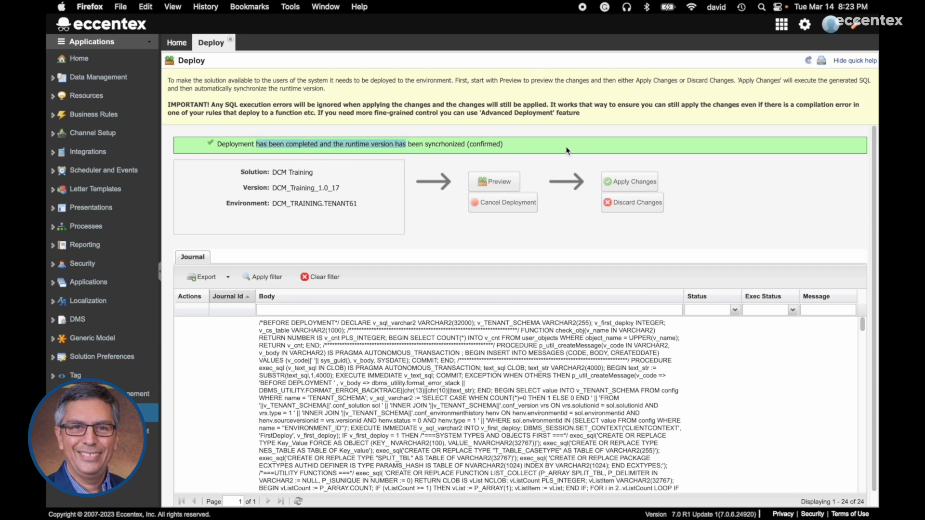
- Switch to the DCM Training app's Setup module and open External Party Types, now listing Complainant
{"action": "left_click", "coordinate": [783, 27]}
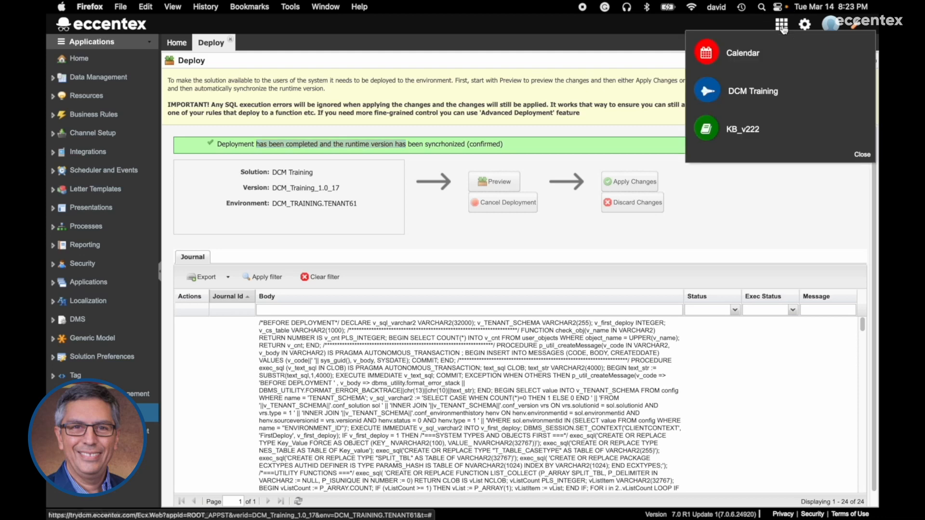
{"action": "left_click", "coordinate": [736, 97]}
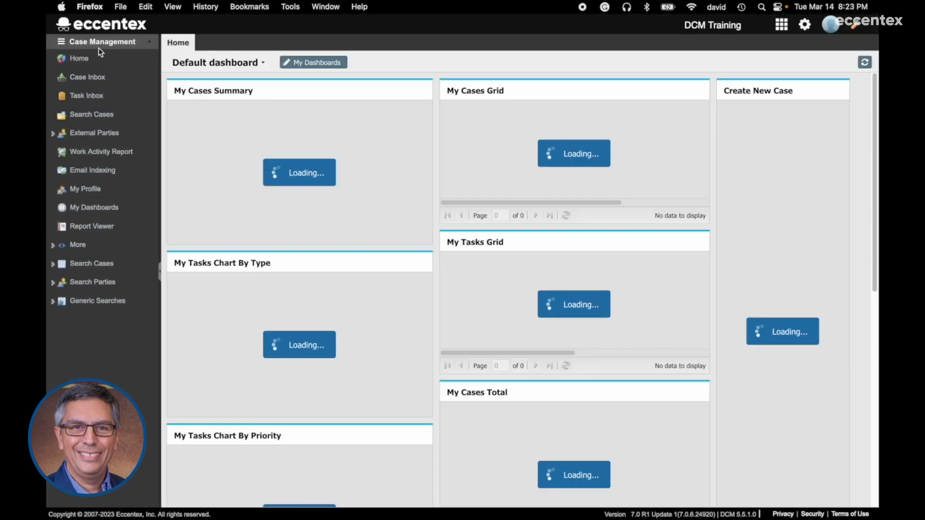
{"action": "left_click", "coordinate": [99, 45]}
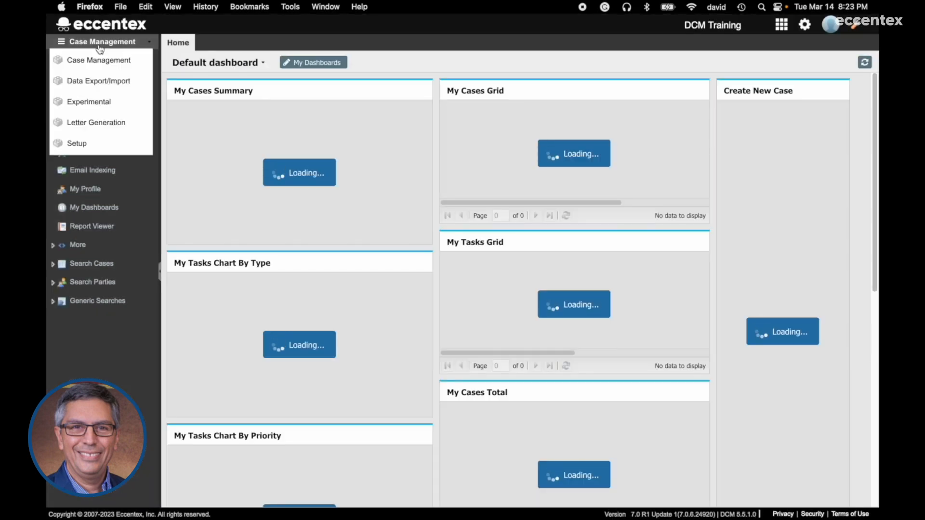
{"action": "left_click", "coordinate": [77, 143]}
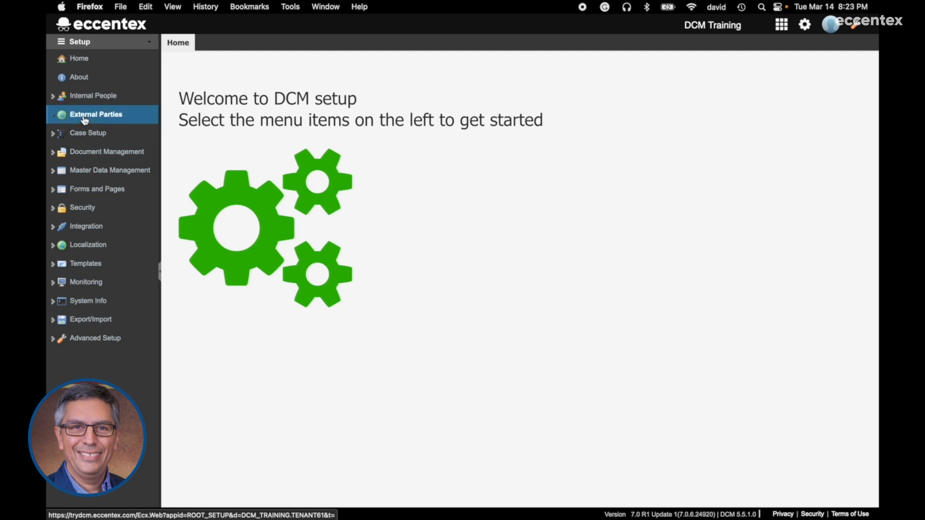
{"action": "left_click", "coordinate": [84, 118]}
{"action": "left_click", "coordinate": [85, 135]}
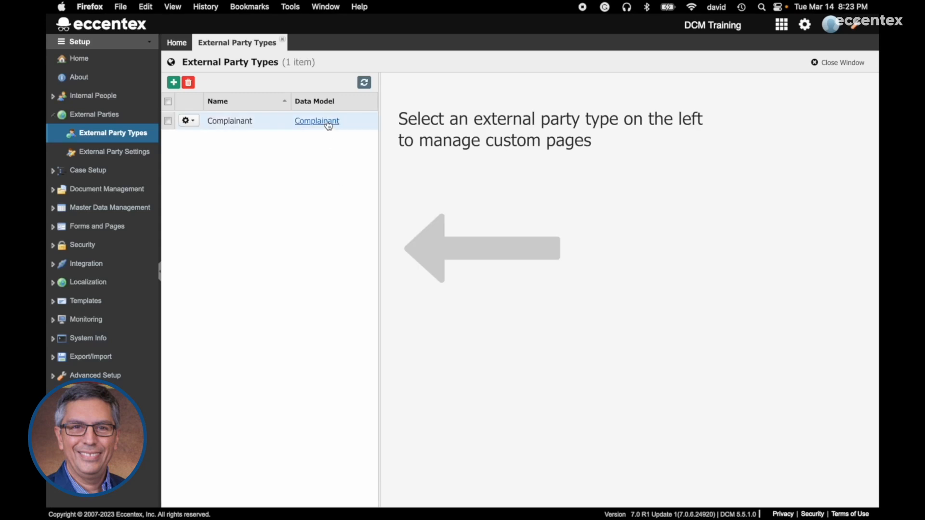
- Rerun the Complainant data model status report, confirming every attribute shows deployed OK
{"action": "left_click", "coordinate": [328, 124]}
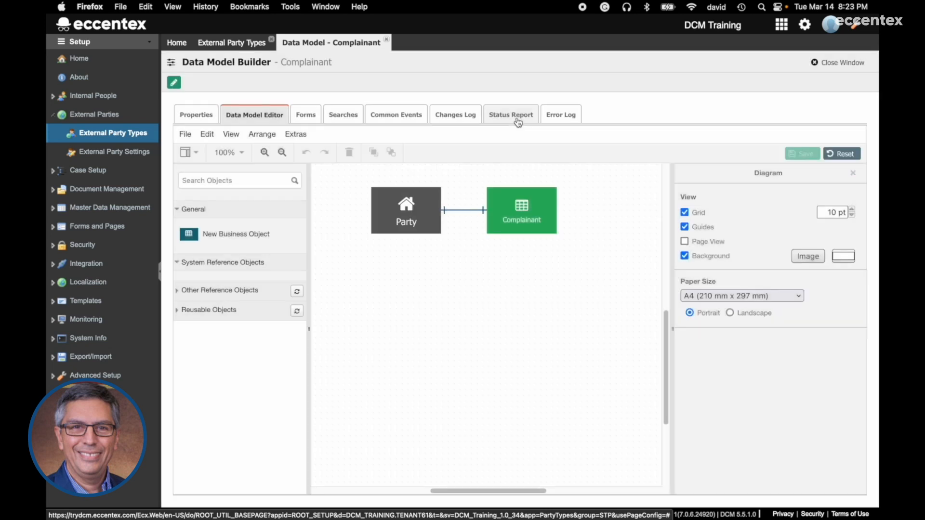
{"action": "left_click", "coordinate": [517, 120]}
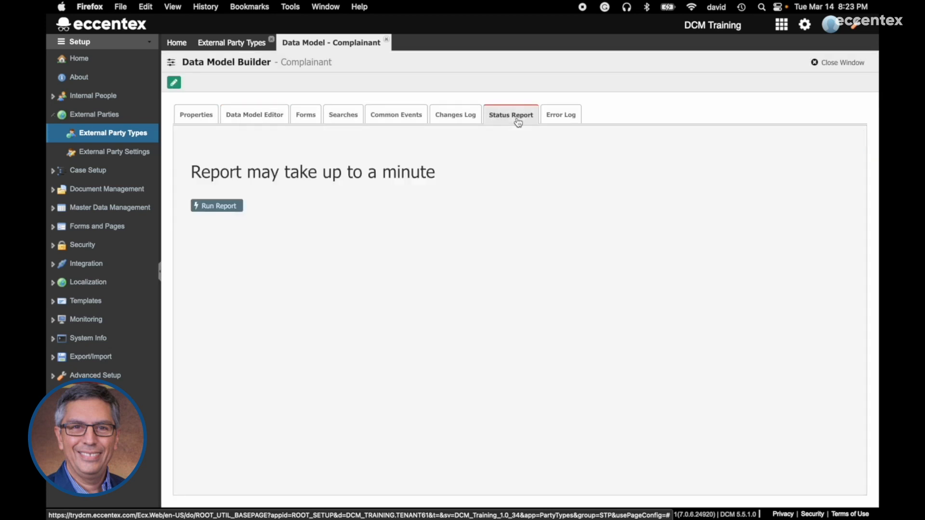
{"action": "left_click", "coordinate": [232, 210]}
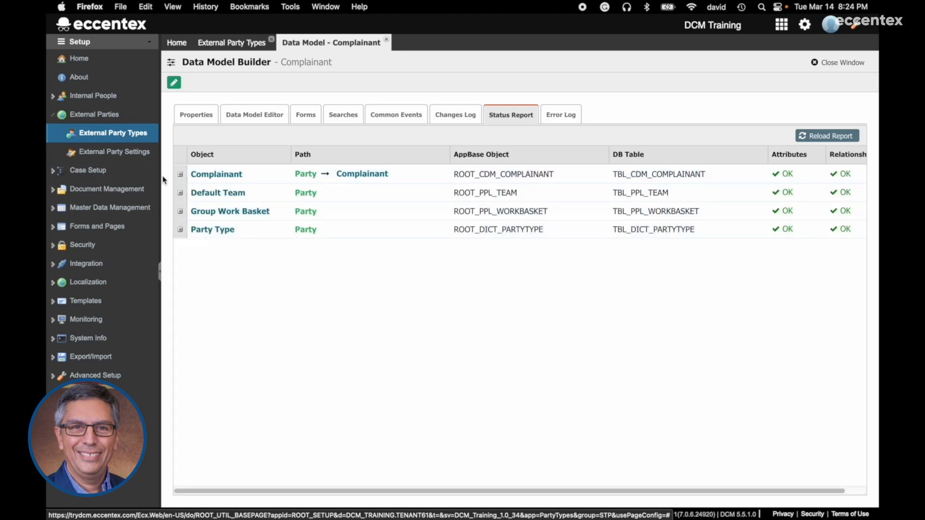
{"action": "left_click", "coordinate": [180, 175]}
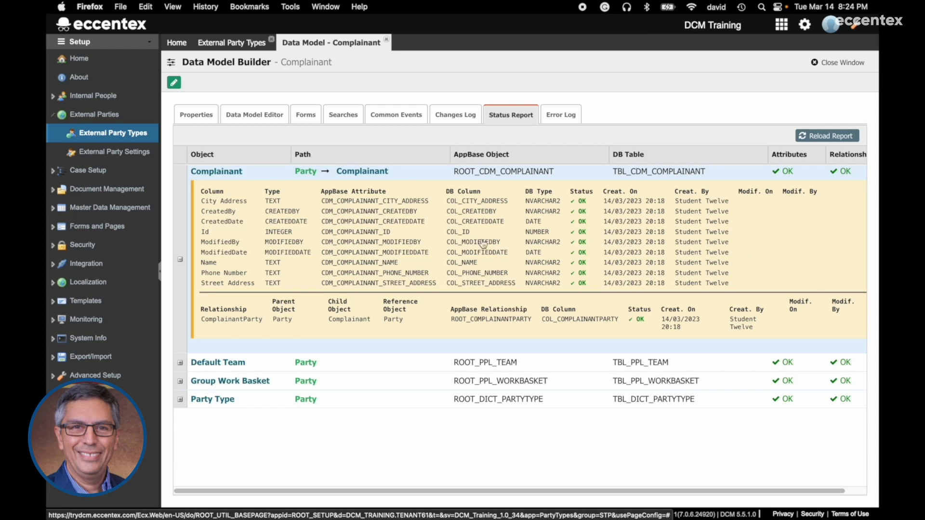
{"action": "left_click", "coordinate": [200, 117]}
- Close the Complainant data model and open External Party Settings
{"action": "left_click", "coordinate": [856, 63]}
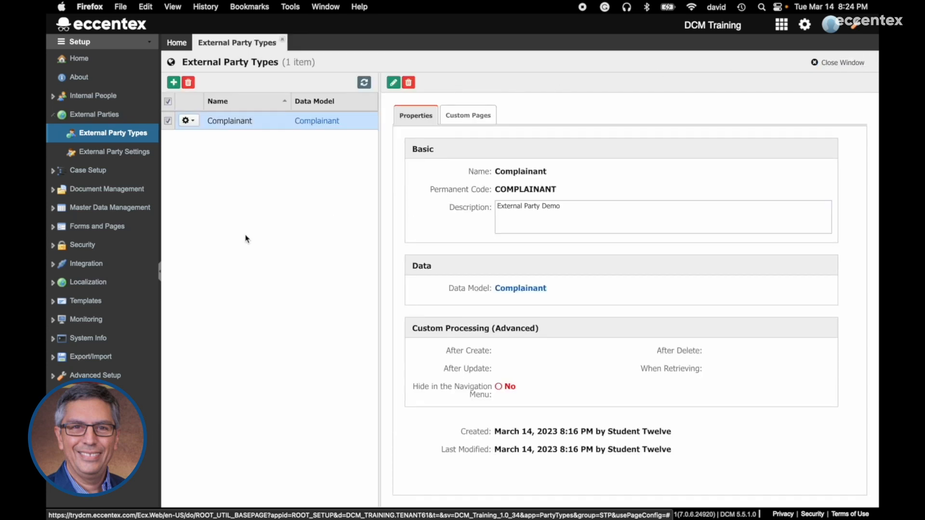
{"action": "left_click", "coordinate": [110, 153]}
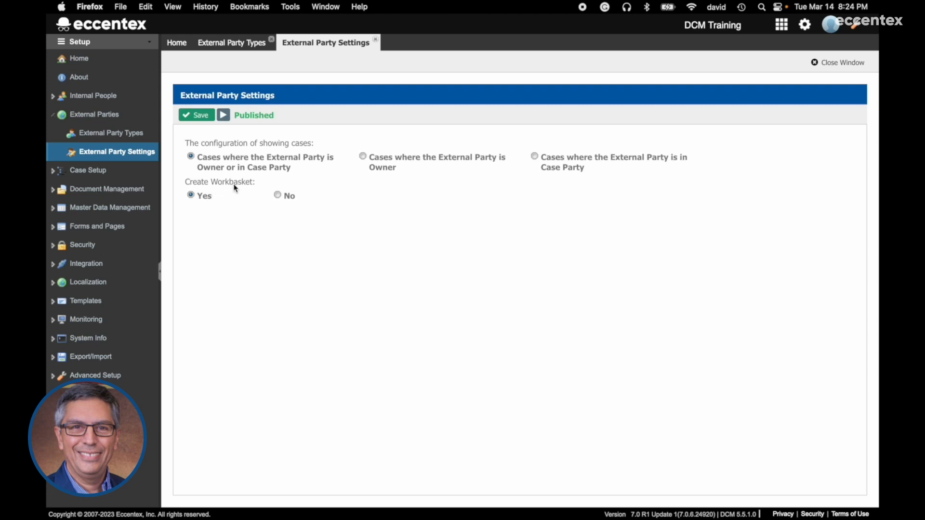
- Toggle Create Workbasket to No and back to Yes, then publish the External Party Settings
{"action": "left_click", "coordinate": [277, 196]}
{"action": "left_click", "coordinate": [191, 197]}
{"action": "left_click", "coordinate": [223, 116]}
- Switch to Case Management, list Complainants under External Parties, and start adding a new complainant
{"action": "left_click", "coordinate": [88, 44]}
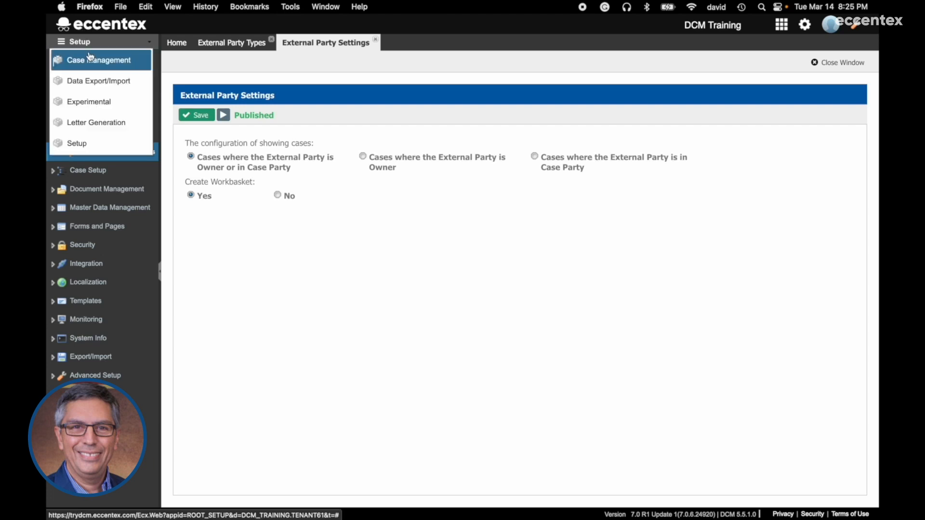
{"action": "left_click", "coordinate": [90, 58]}
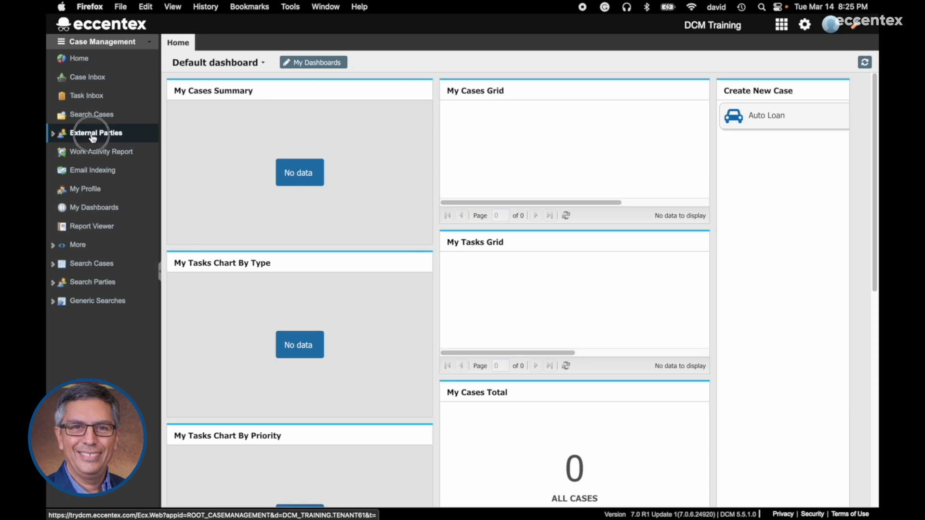
{"action": "left_click", "coordinate": [94, 136]}
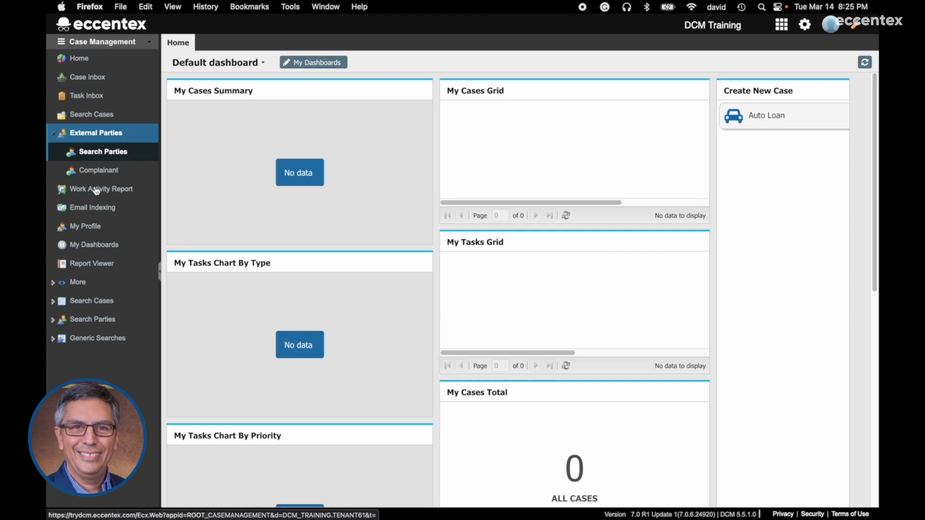
{"action": "left_click", "coordinate": [94, 174]}
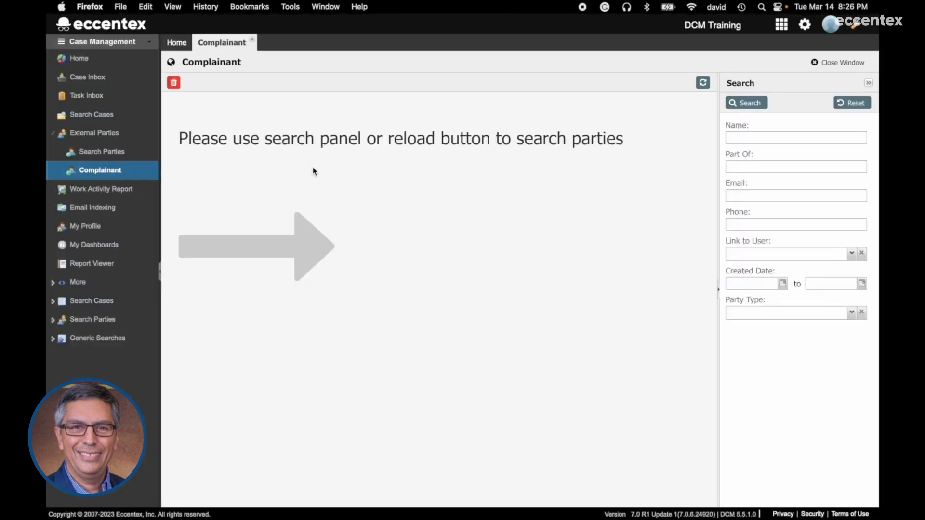
{"action": "left_click", "coordinate": [747, 102]}
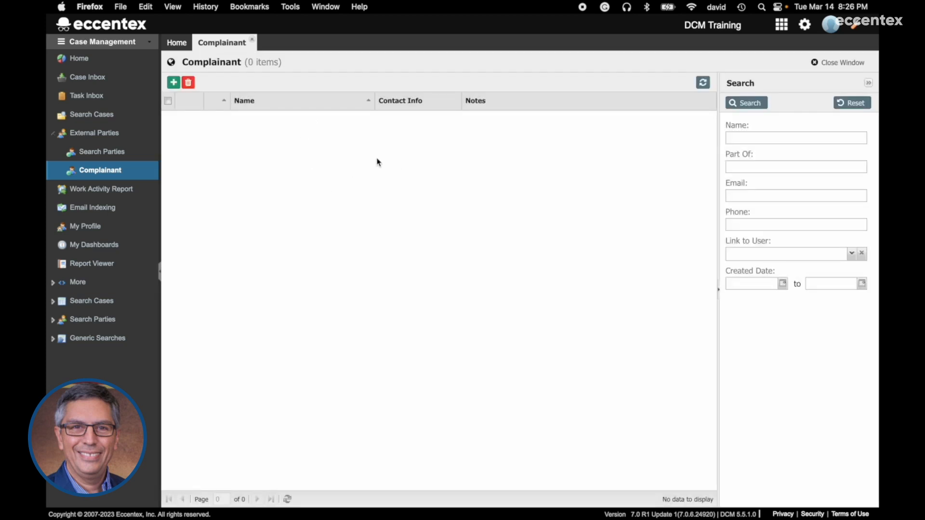
{"action": "left_click", "coordinate": [173, 82]}
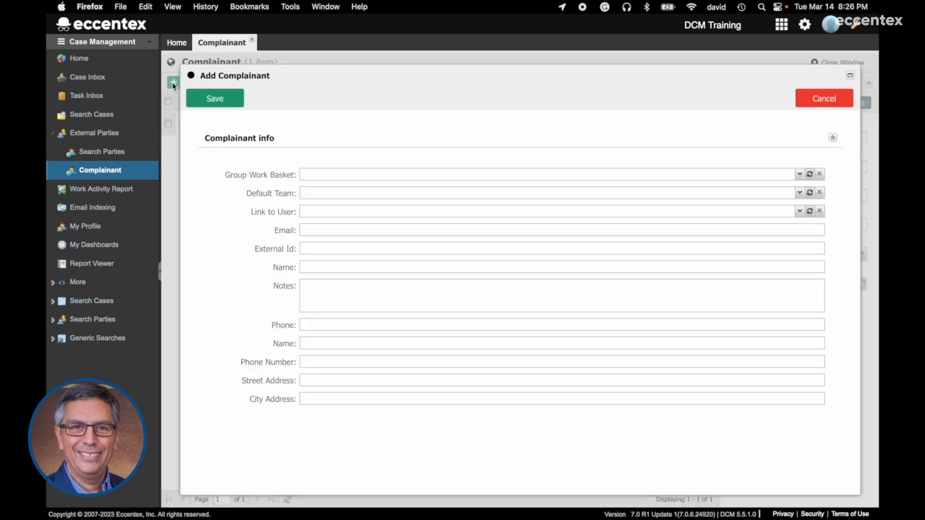
- Enter the complainant's full name in the lower Name field and fill in the phone number
{"action": "left_click", "coordinate": [359, 267]}
{"action": "type", "text": "Anne Smith"}
{"action": "left_click", "coordinate": [362, 320]}
{"action": "type", "text": "555*"}
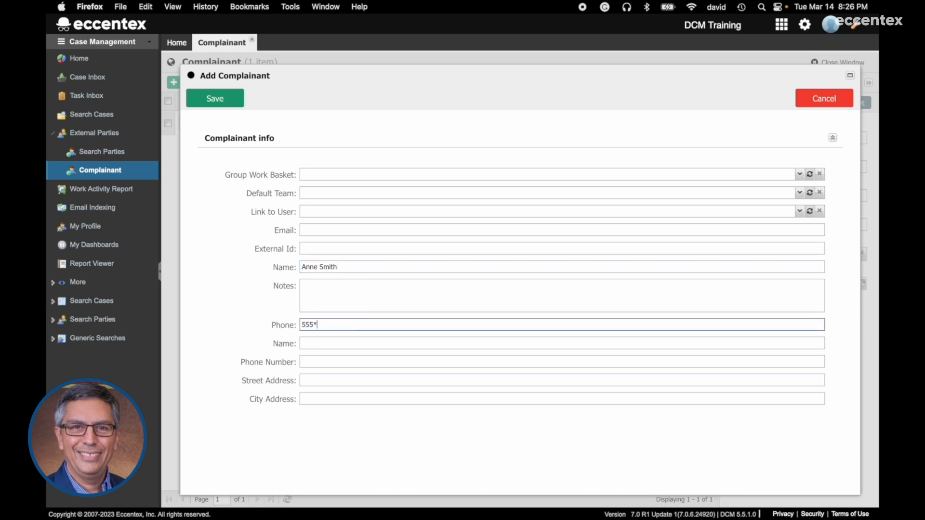
{"action": "key", "text": "BackSpace"}
{"action": "type", "text": "-555-5555"}
{"action": "triple_click", "coordinate": [356, 268]}
{"action": "key", "text": "super+x"}
{"action": "left_click", "coordinate": [354, 343]}
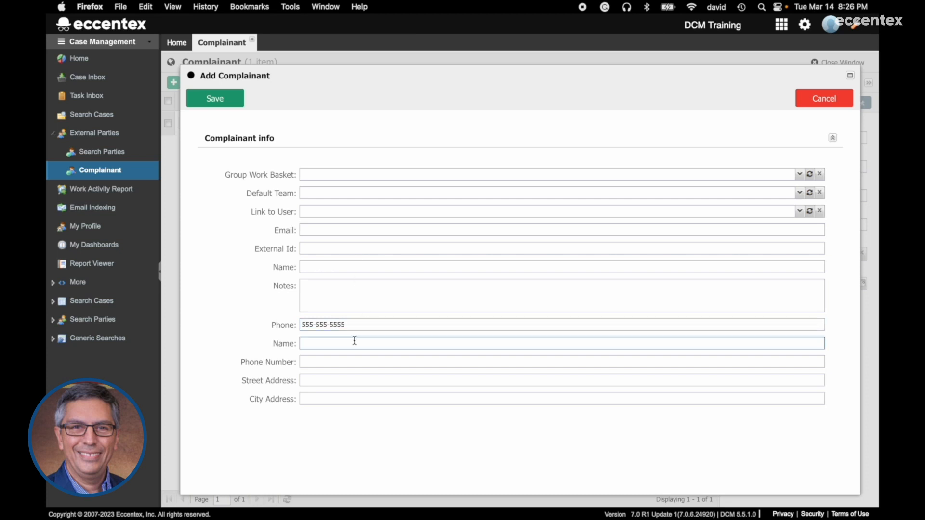
{"action": "key", "text": "super+v"}
{"action": "left_click", "coordinate": [353, 358]}
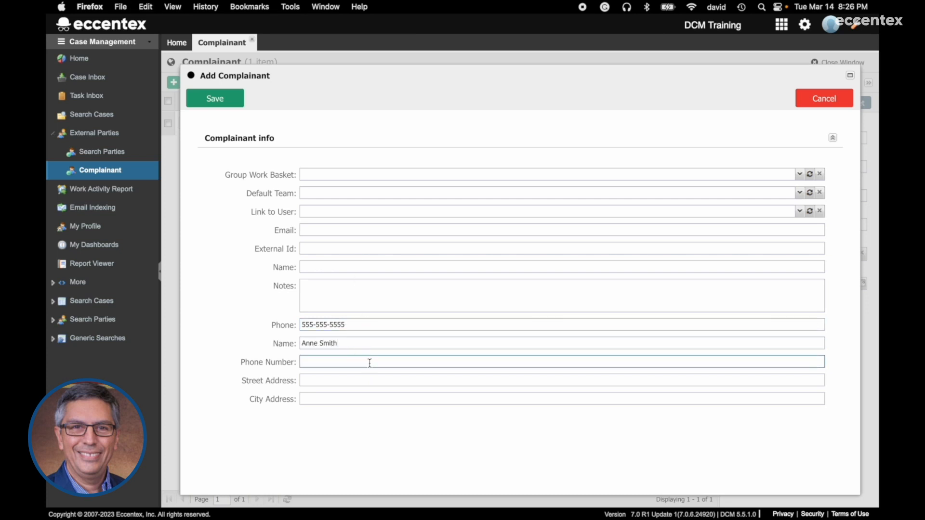
- Fill in the street address and city, then save the new complainant
{"action": "left_click", "coordinate": [382, 381]}
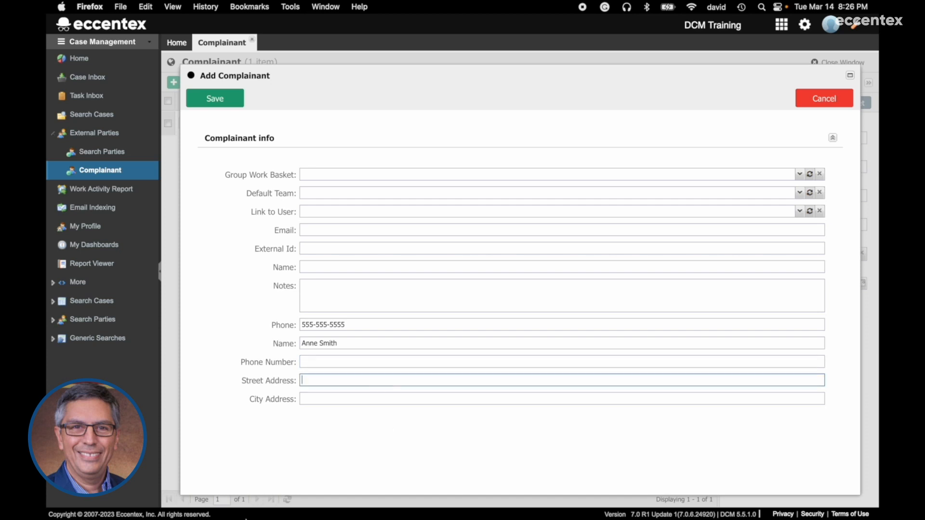
{"action": "type", "text": "123 Main St"}
{"action": "left_click", "coordinate": [331, 396]}
{"action": "type", "text": "LA"}
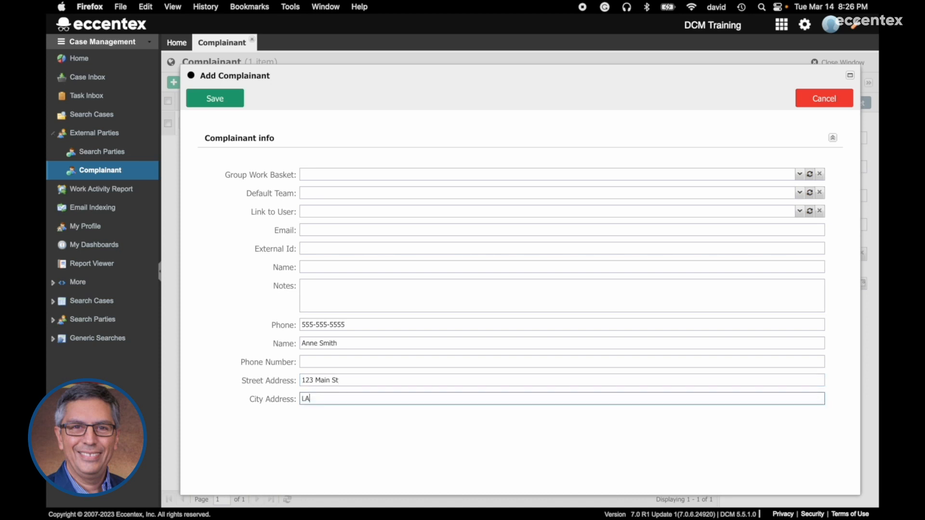
{"action": "left_click", "coordinate": [225, 102]}
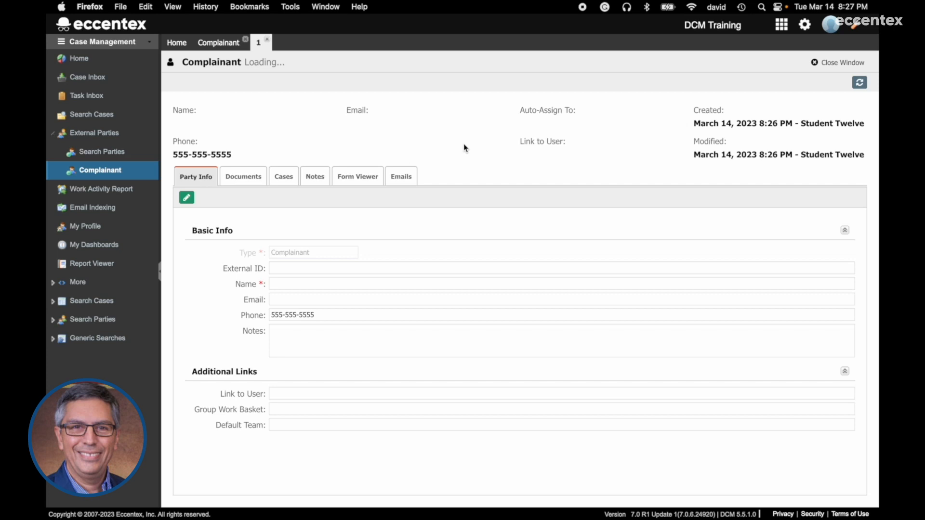
- Close the new record, search parties, and open the added complainant from the Complainant list
{"action": "left_click", "coordinate": [374, 174]}
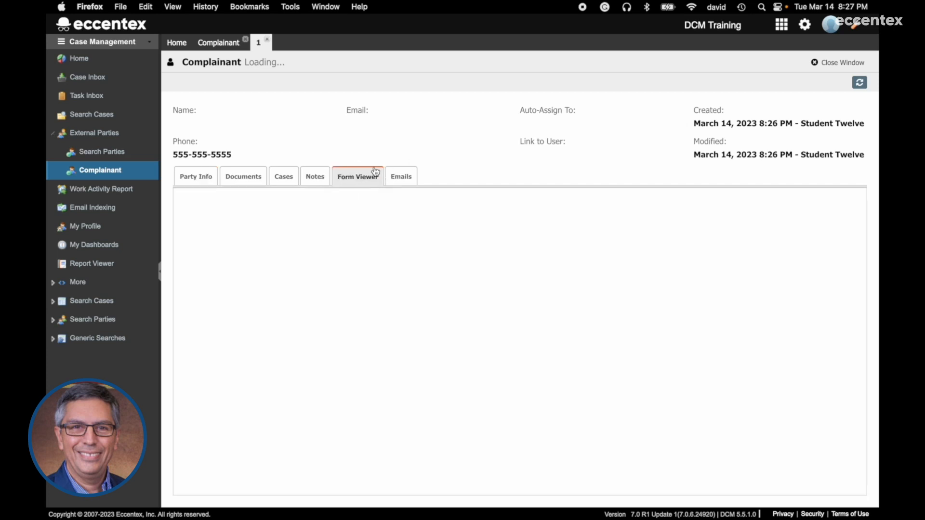
{"action": "left_click", "coordinate": [850, 65]}
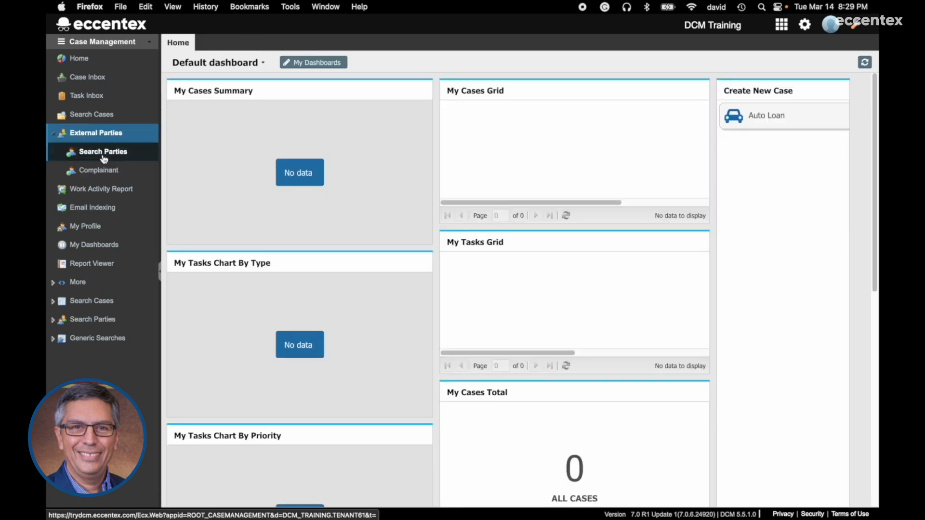
{"action": "left_click", "coordinate": [103, 153]}
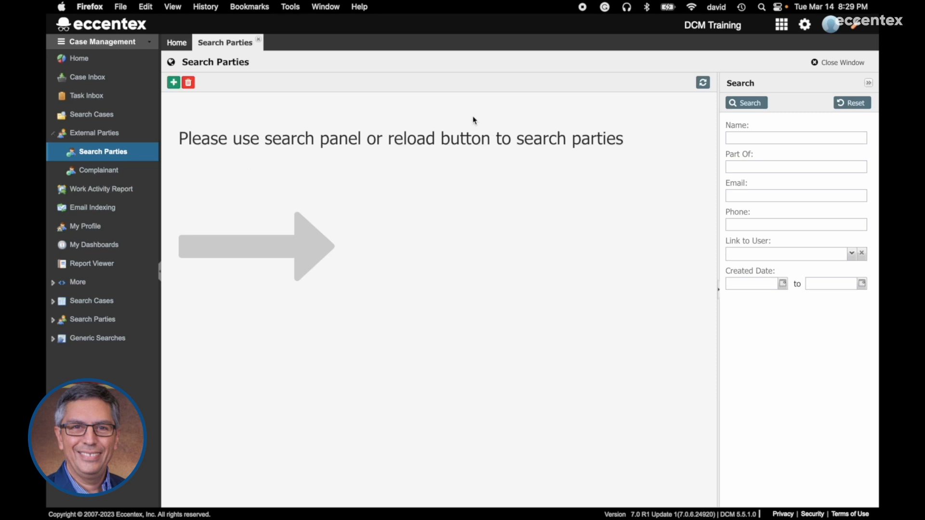
{"action": "left_click", "coordinate": [758, 102]}
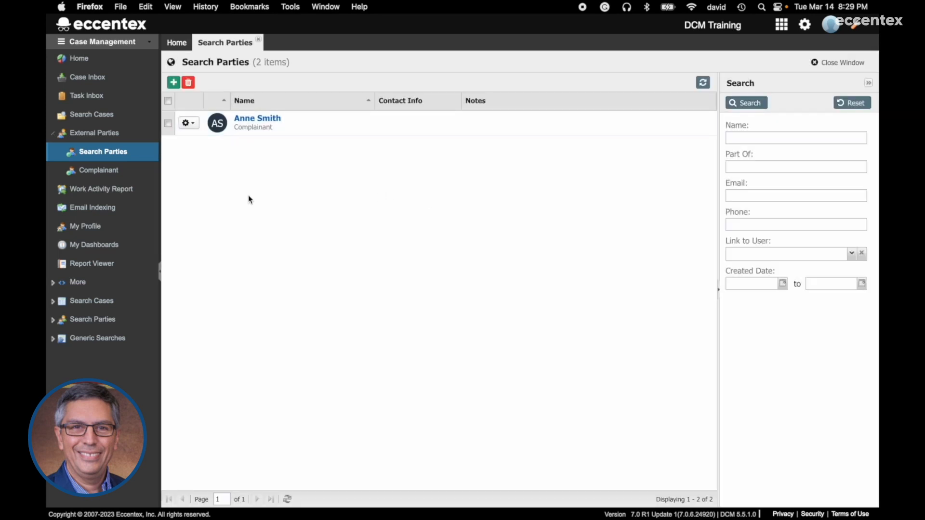
{"action": "left_click", "coordinate": [105, 178]}
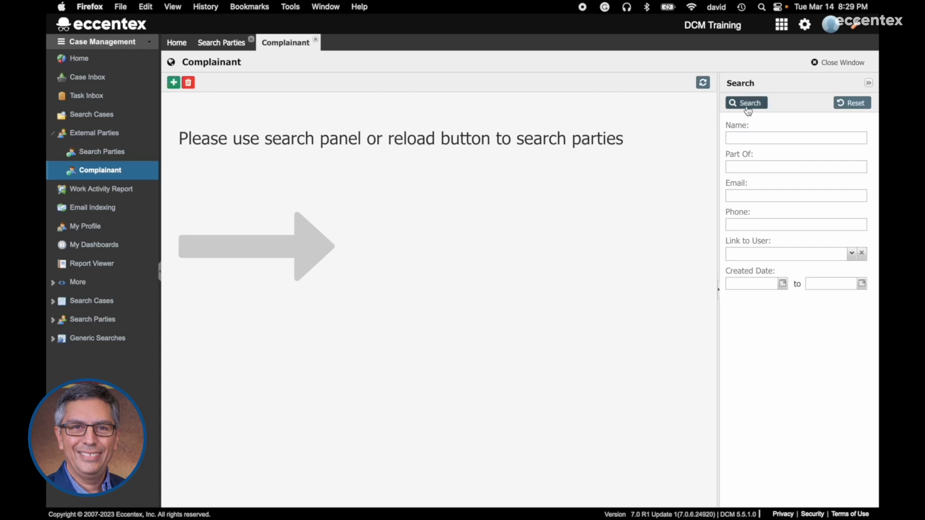
{"action": "left_click", "coordinate": [750, 105]}
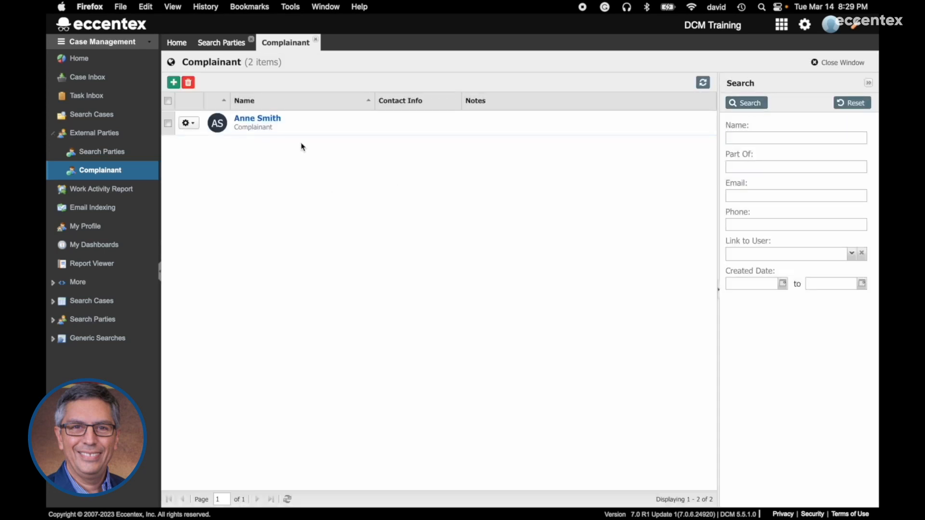
{"action": "left_click", "coordinate": [269, 122]}
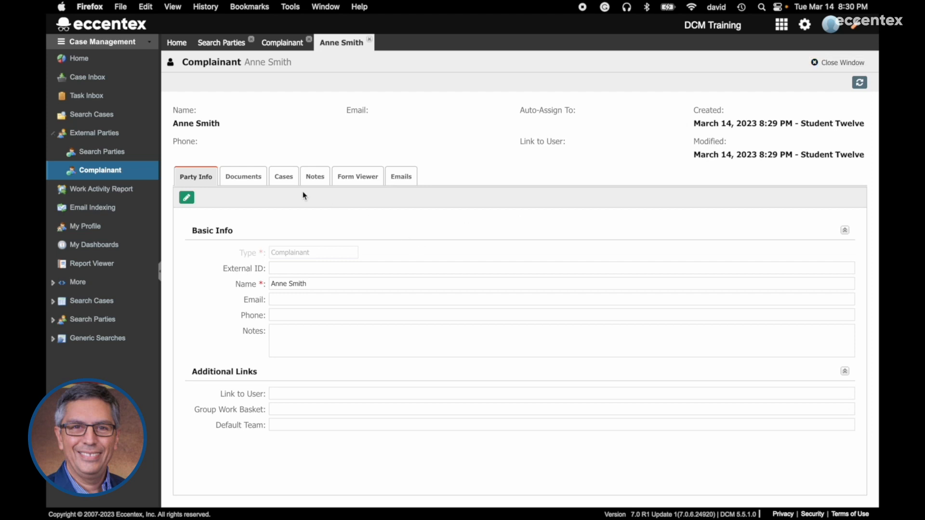
- From the complainant's Cases tab, create an Auto Loan case with summary 'Testing EXternal Party Case' and the customer's name
{"action": "left_click", "coordinate": [284, 177]}
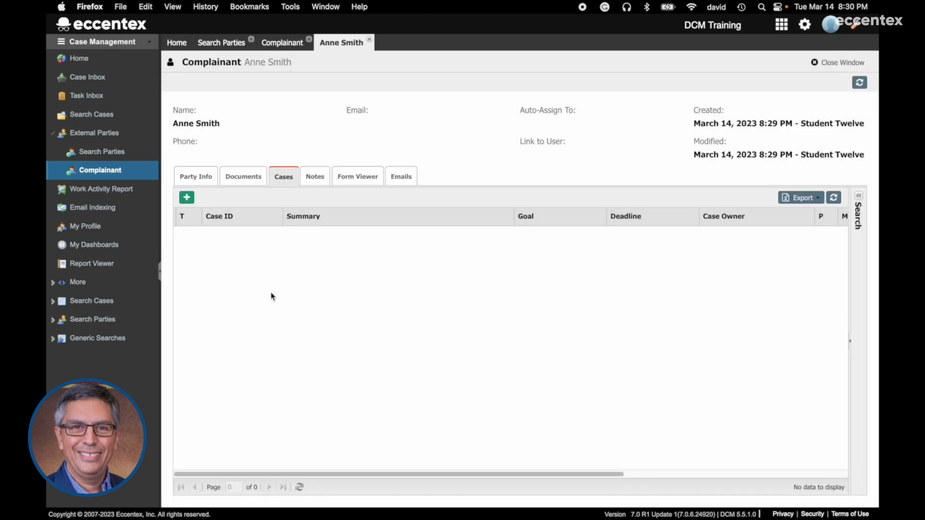
{"action": "left_click", "coordinate": [187, 198]}
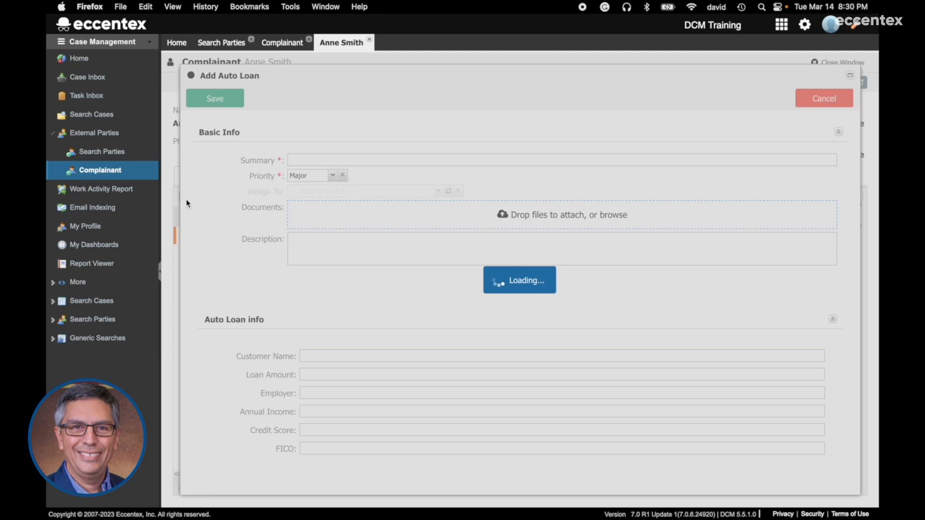
{"action": "left_click", "coordinate": [354, 154]}
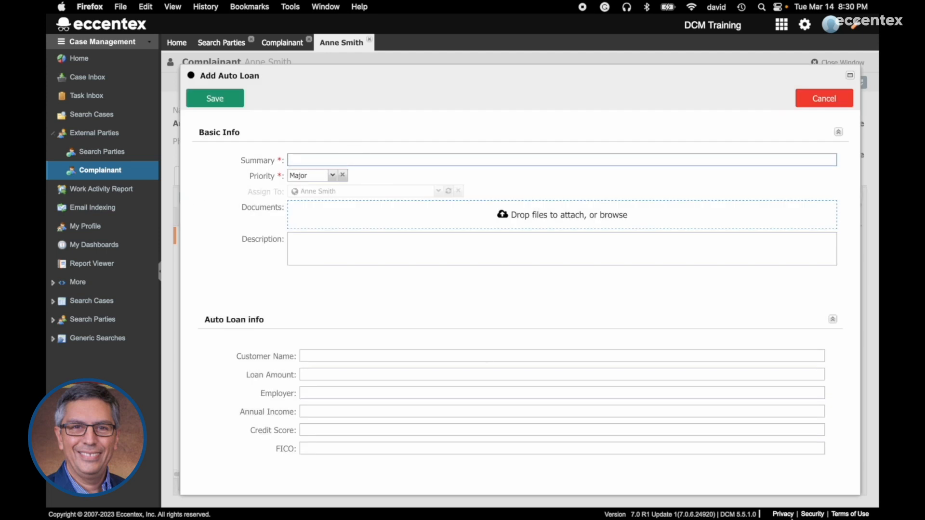
{"action": "type", "text": "Testing EXternal Party CA"}
{"action": "left_click", "coordinate": [488, 356]}
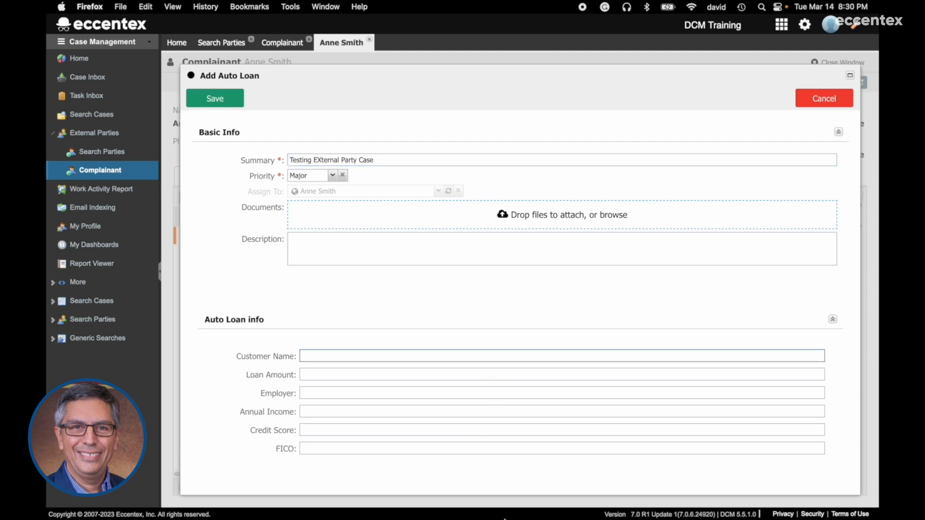
{"action": "type", "text": "Dona"}
{"action": "left_click", "coordinate": [229, 99]}
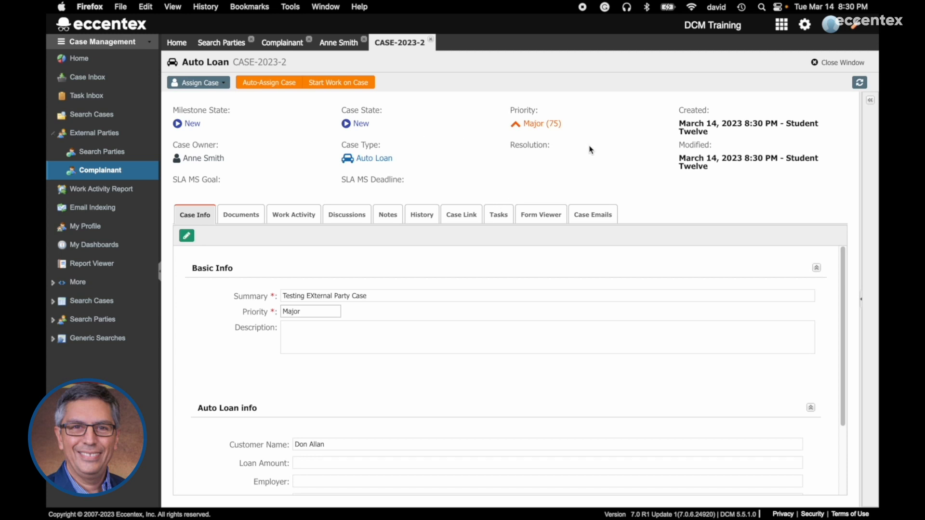
- On case CASE-2023-2, expand People and choose Add to Case > External Party
{"action": "left_click", "coordinate": [221, 155]}
{"action": "left_click_drag", "start_coordinate": [221, 156], "coordinate": [241, 152]}
{"action": "left_click", "coordinate": [207, 160]}
{"action": "left_click", "coordinate": [871, 101]}
{"action": "left_click", "coordinate": [769, 129]}
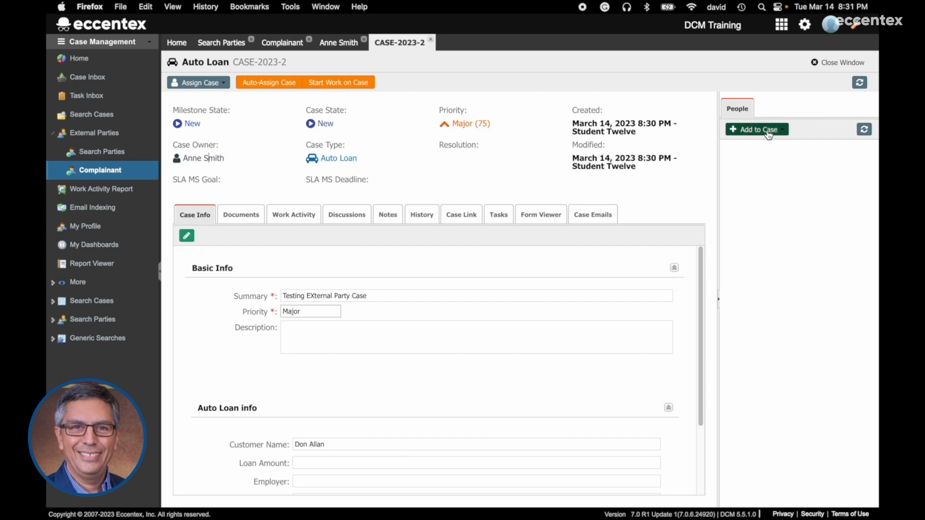
{"action": "left_click", "coordinate": [768, 202]}
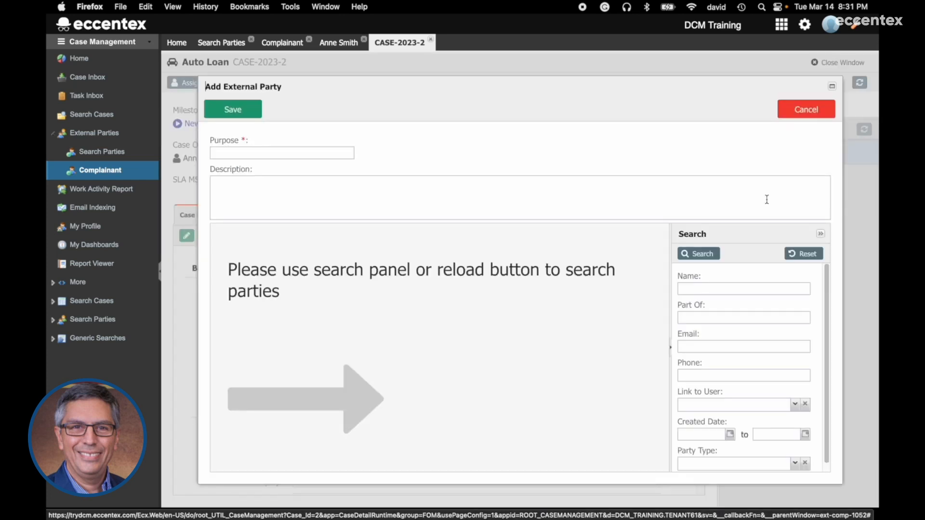
- Find the Complainant-type party and add it to the case with purpose 'Customer'
{"action": "left_click", "coordinate": [796, 465]}
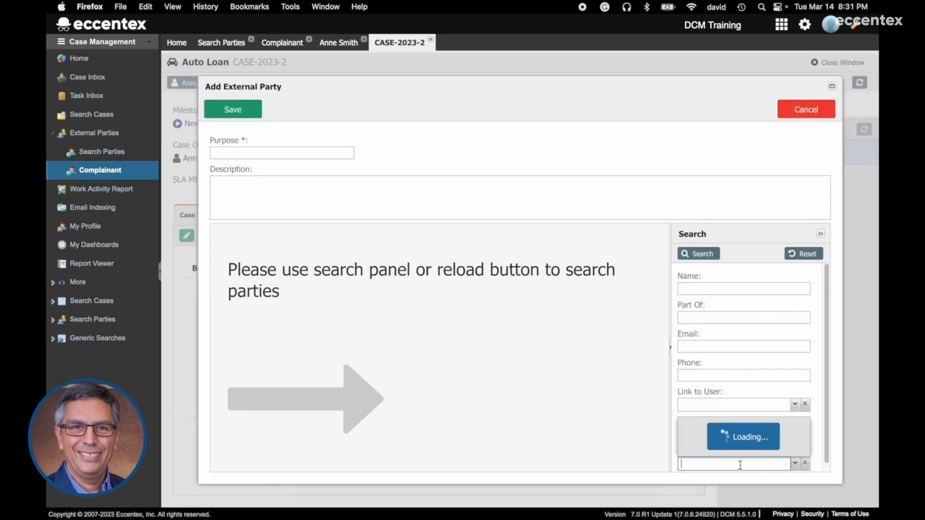
{"action": "left_click", "coordinate": [702, 477]}
{"action": "left_click", "coordinate": [701, 254]}
{"action": "left_click", "coordinate": [346, 150]}
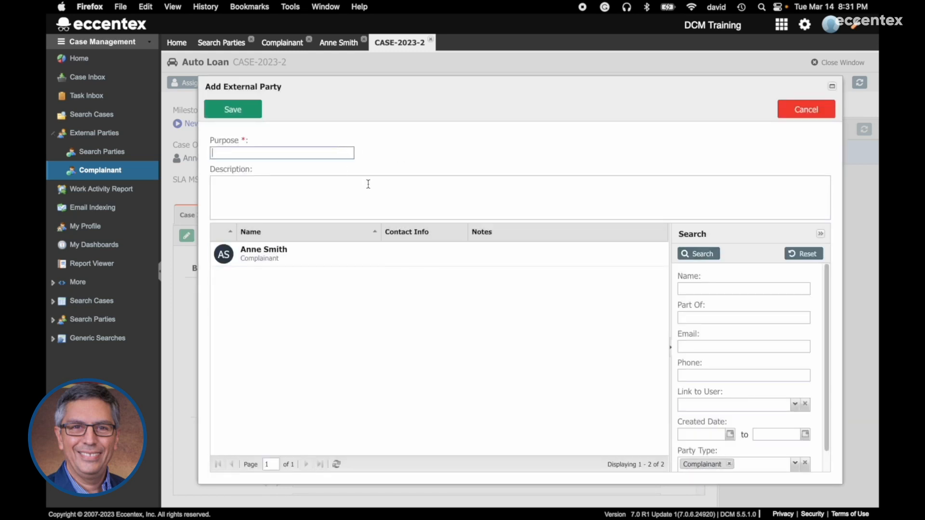
{"action": "type", "text": "Customer"}
{"action": "left_click", "coordinate": [281, 253]}
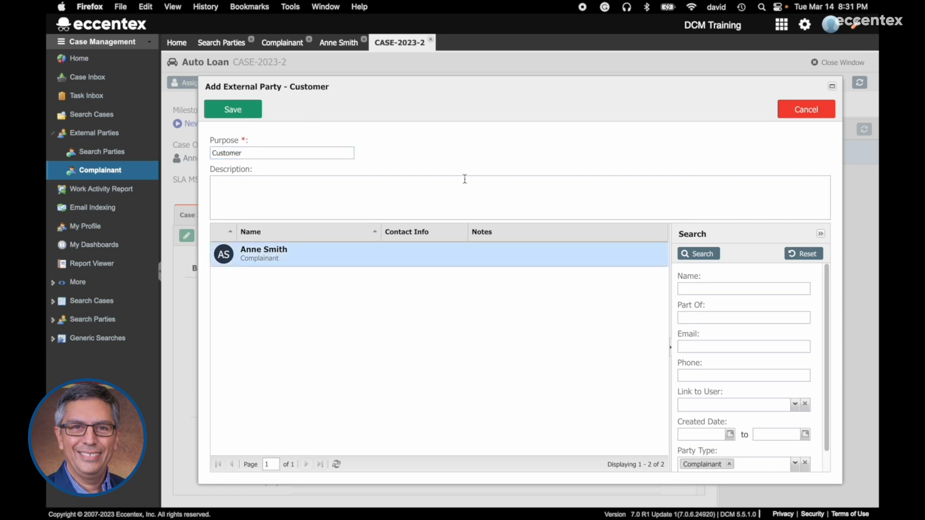
{"action": "left_click", "coordinate": [236, 110]}
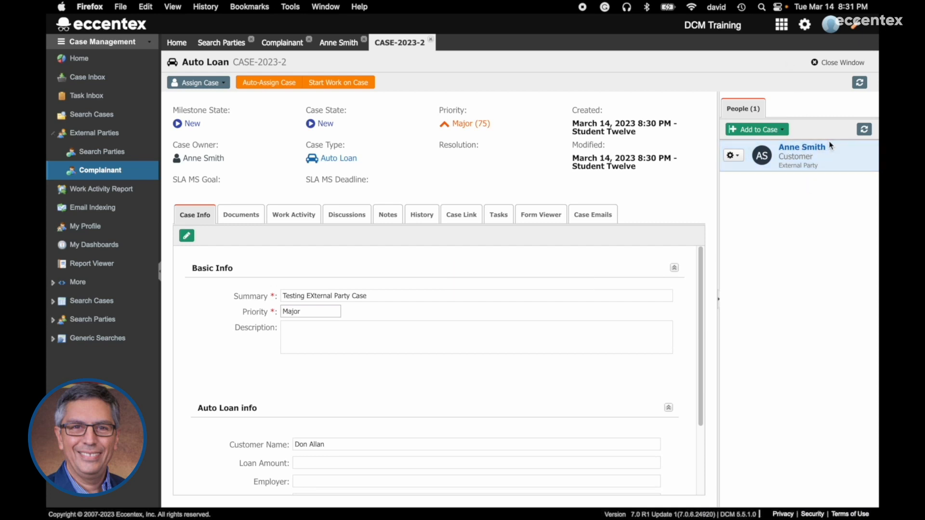
{"action": "left_click_drag", "start_coordinate": [227, 158], "coordinate": [172, 149]}
{"action": "left_click", "coordinate": [228, 157]}
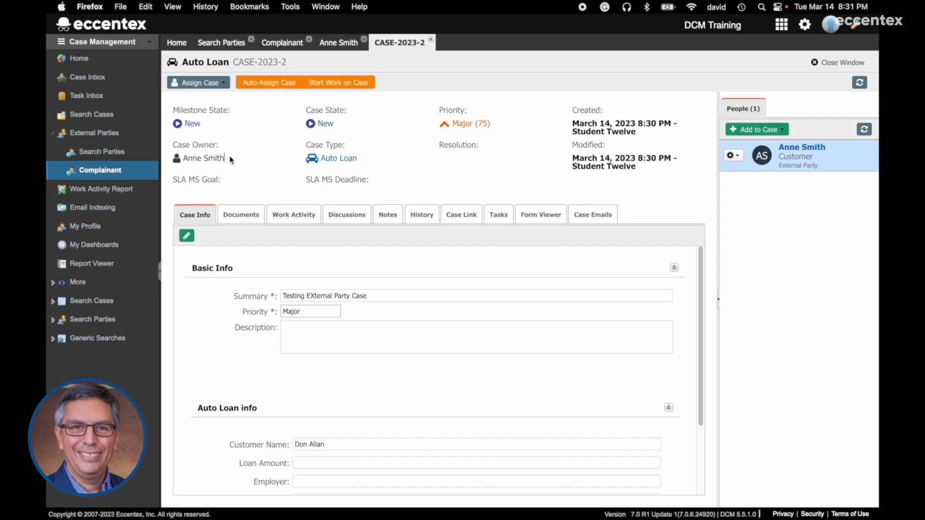